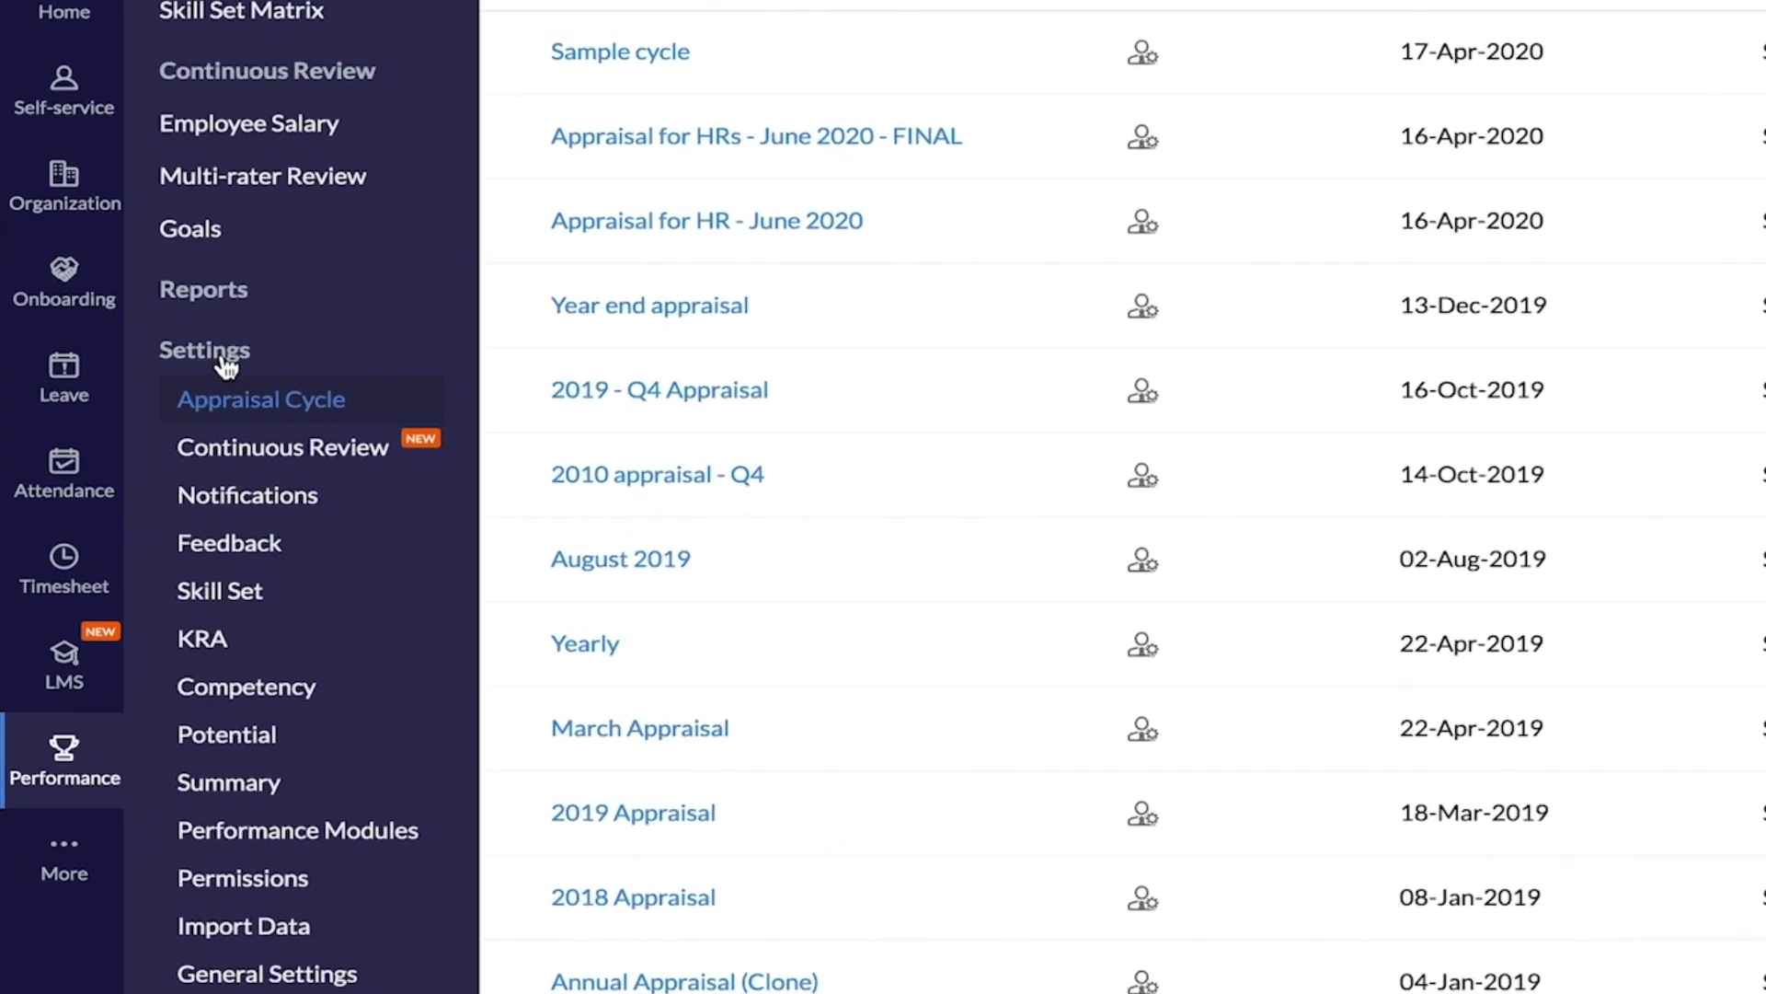
# Open Appraisal Cycle under Performance settings to list the existing cycles.
pyautogui.click(220, 354)
pyautogui.click(216, 354)
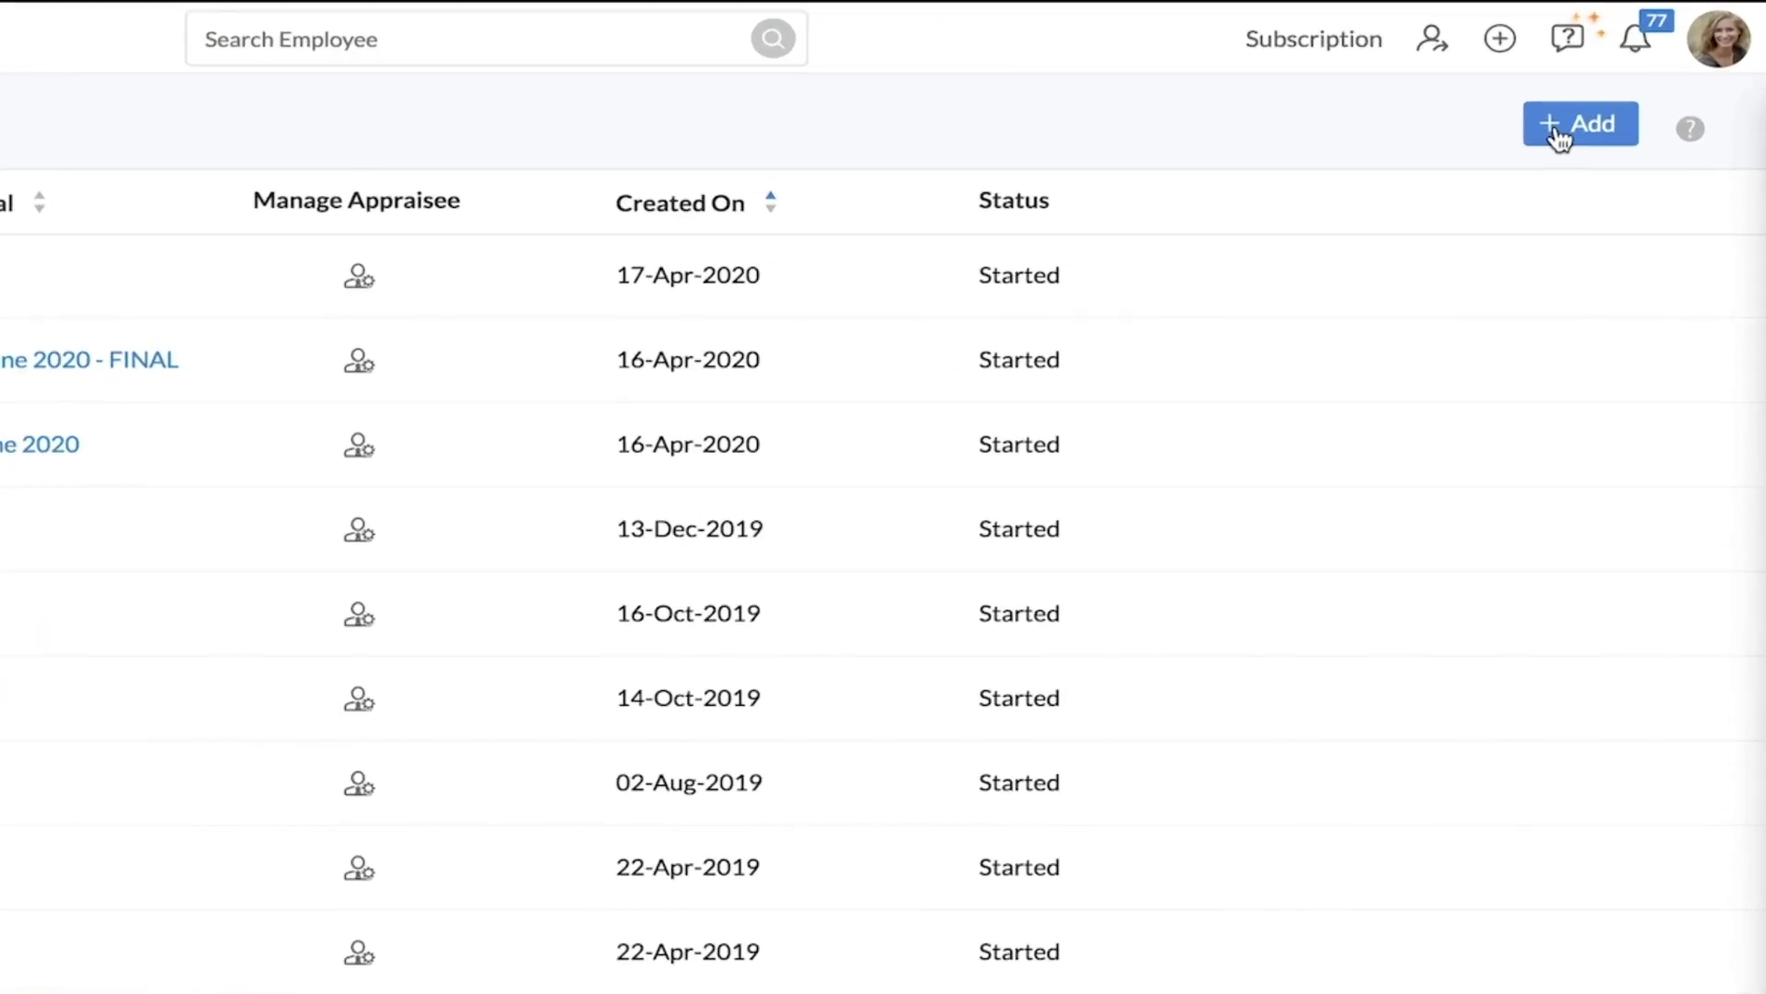
# Add a new appraisal cycle named 2020.
pyautogui.click(1558, 133)
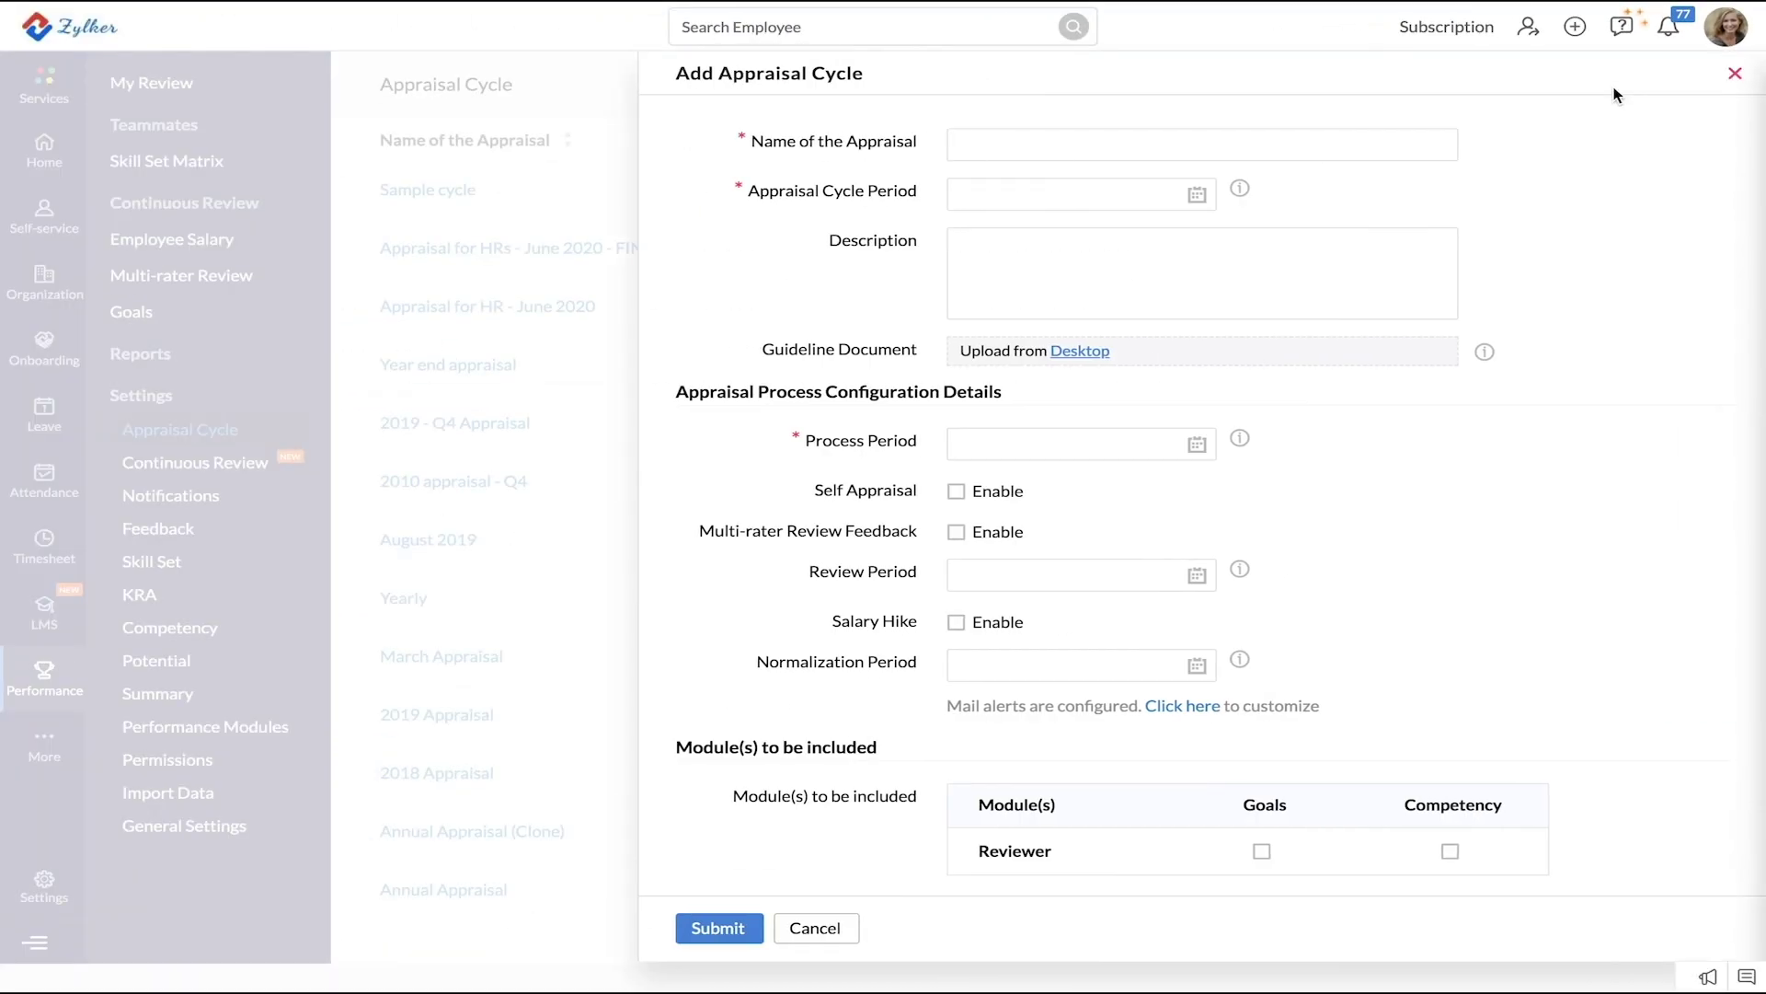
pyautogui.click(1244, 139)
pyautogui.write('202')
pyautogui.click(968, 194)
# Set the appraisal cycle period from 01-Feb-2020 to 30-Apr-2020.
pyautogui.click(1197, 194)
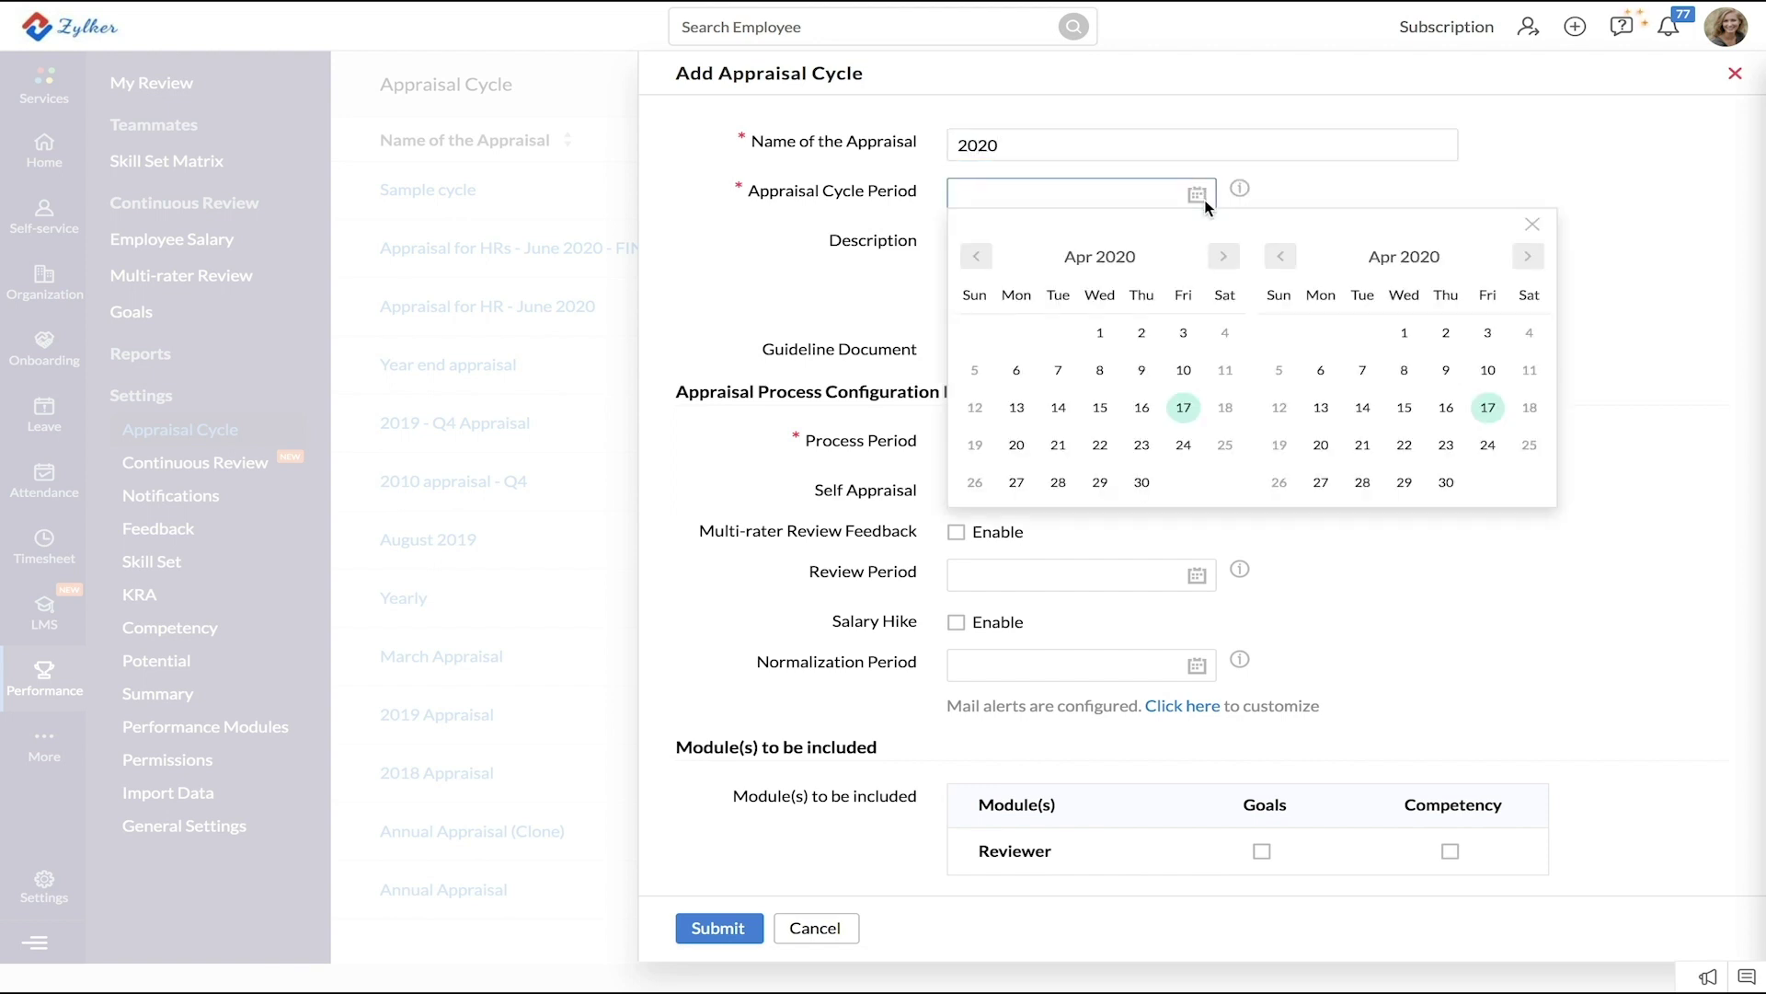
pyautogui.click(979, 258)
pyautogui.click(978, 258)
pyautogui.click(1224, 332)
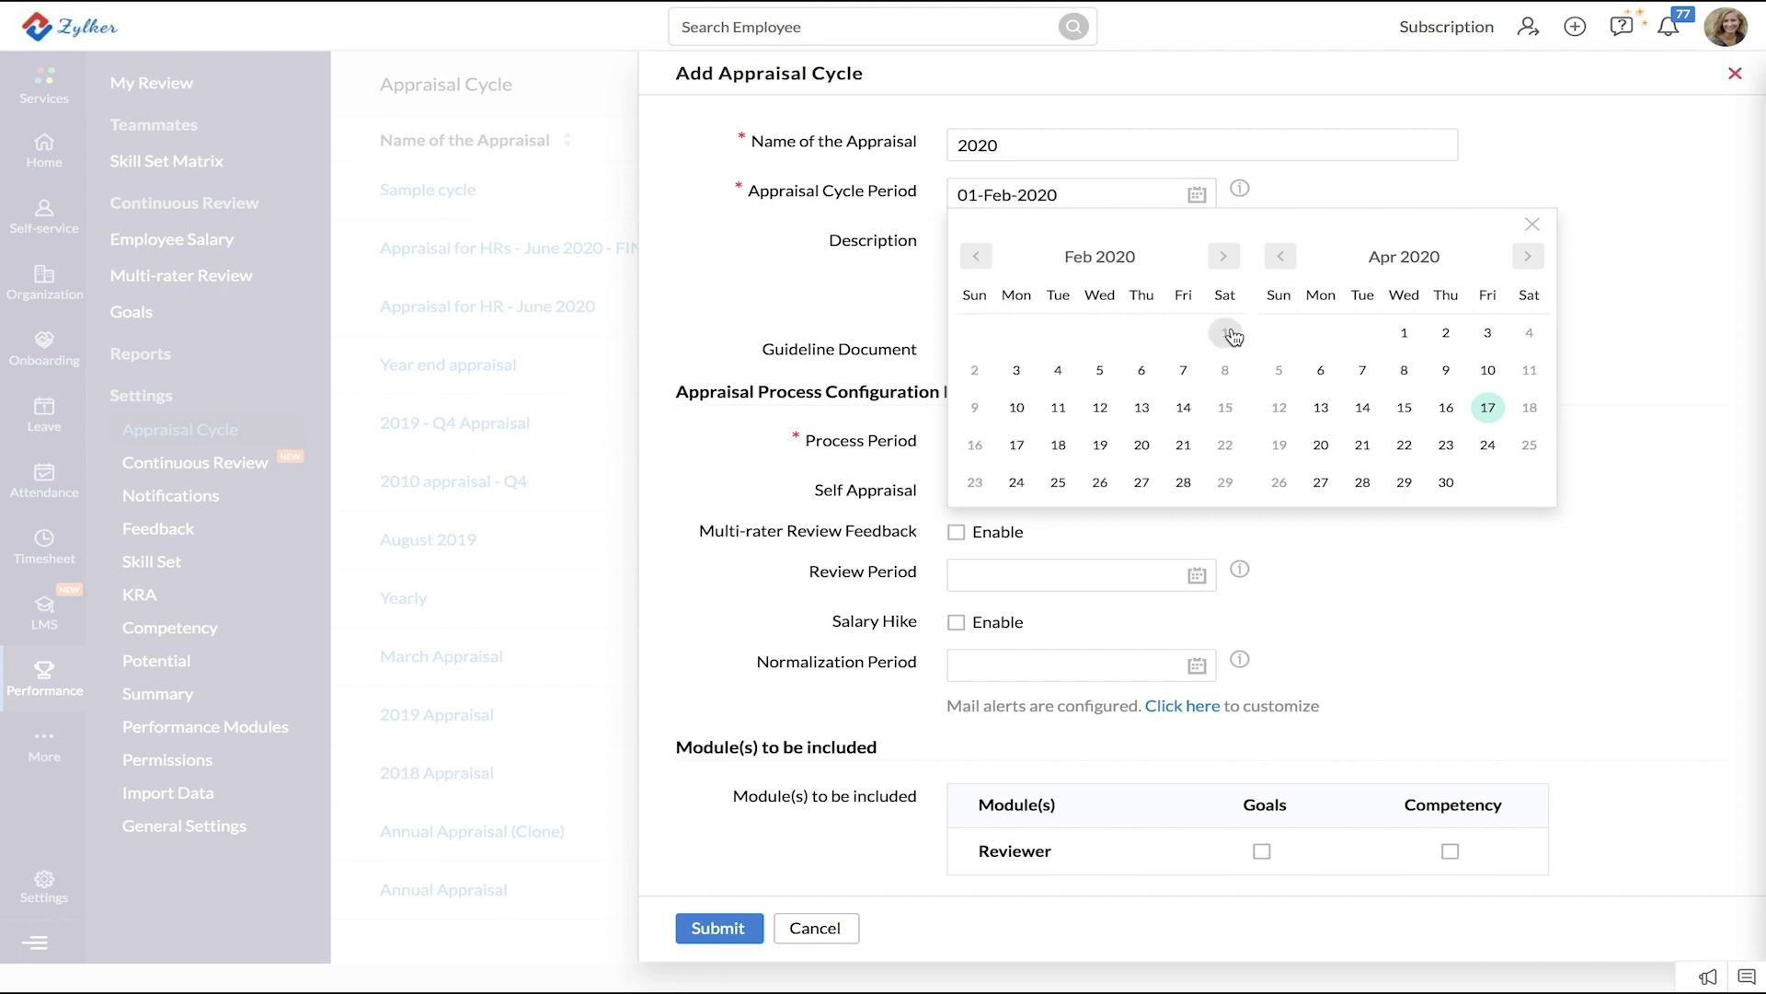
pyautogui.click(1444, 482)
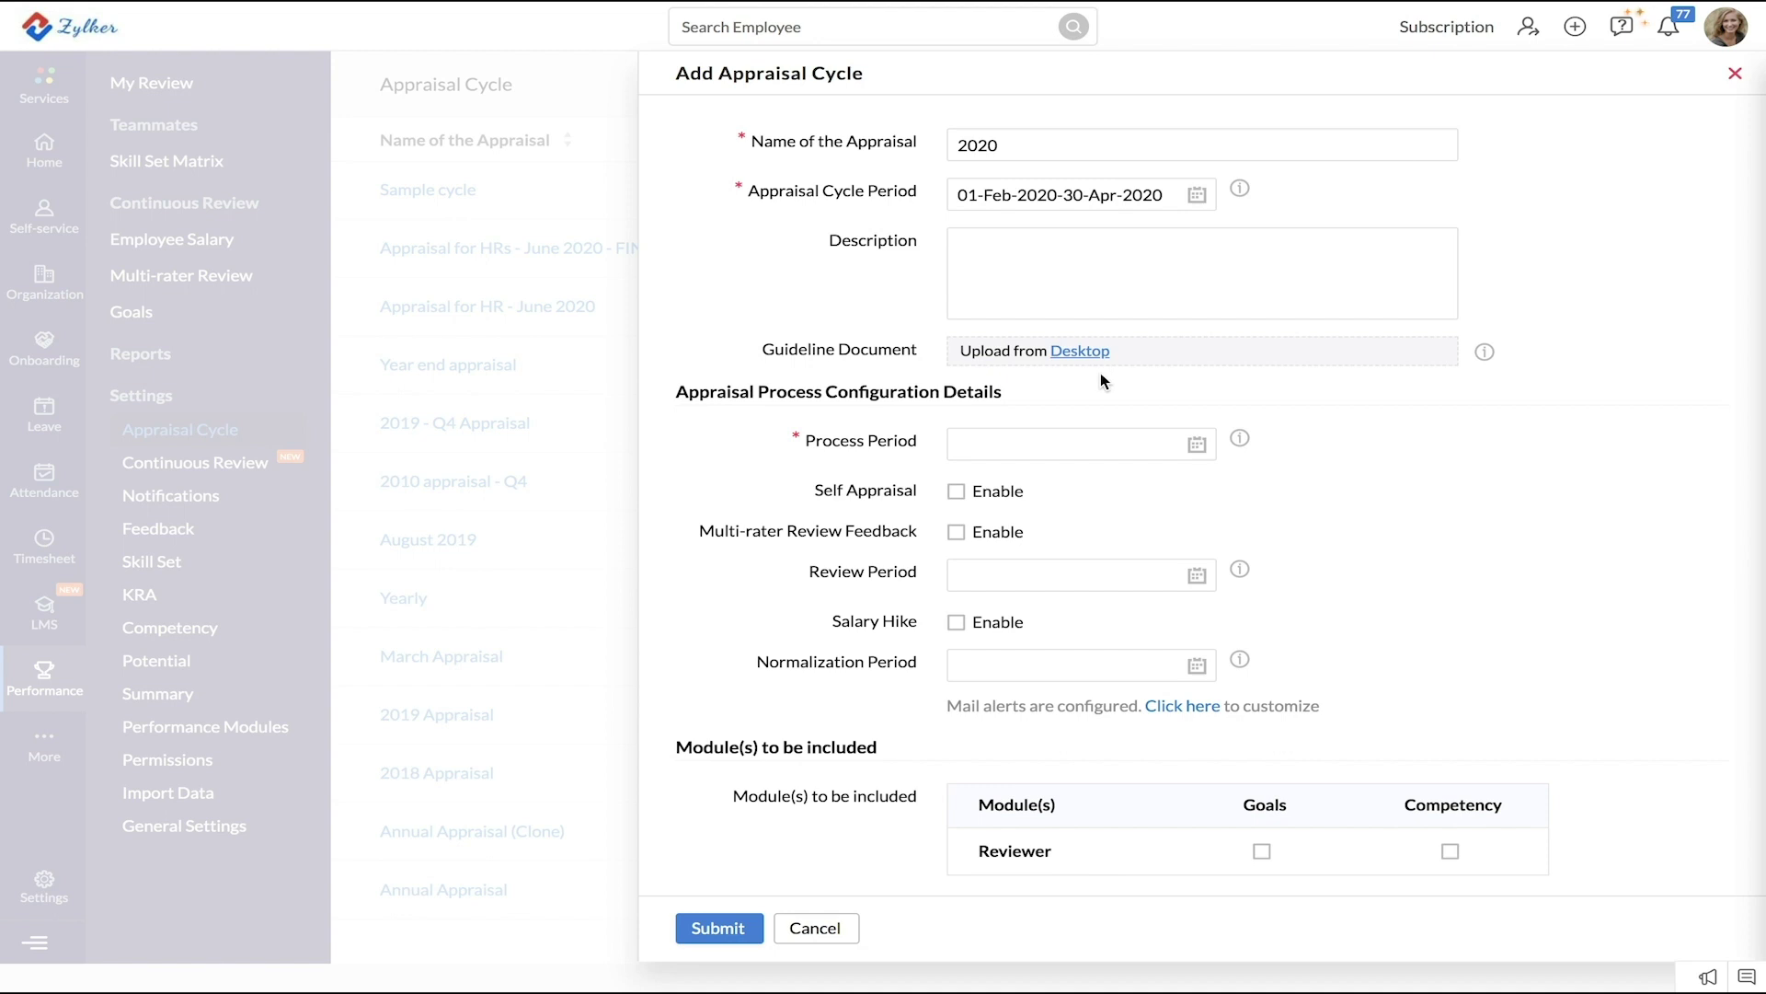
# Set the process period from 01-Mar-2020 to 30-Apr-2020.
pyautogui.scroll(-3, 1445, 531)
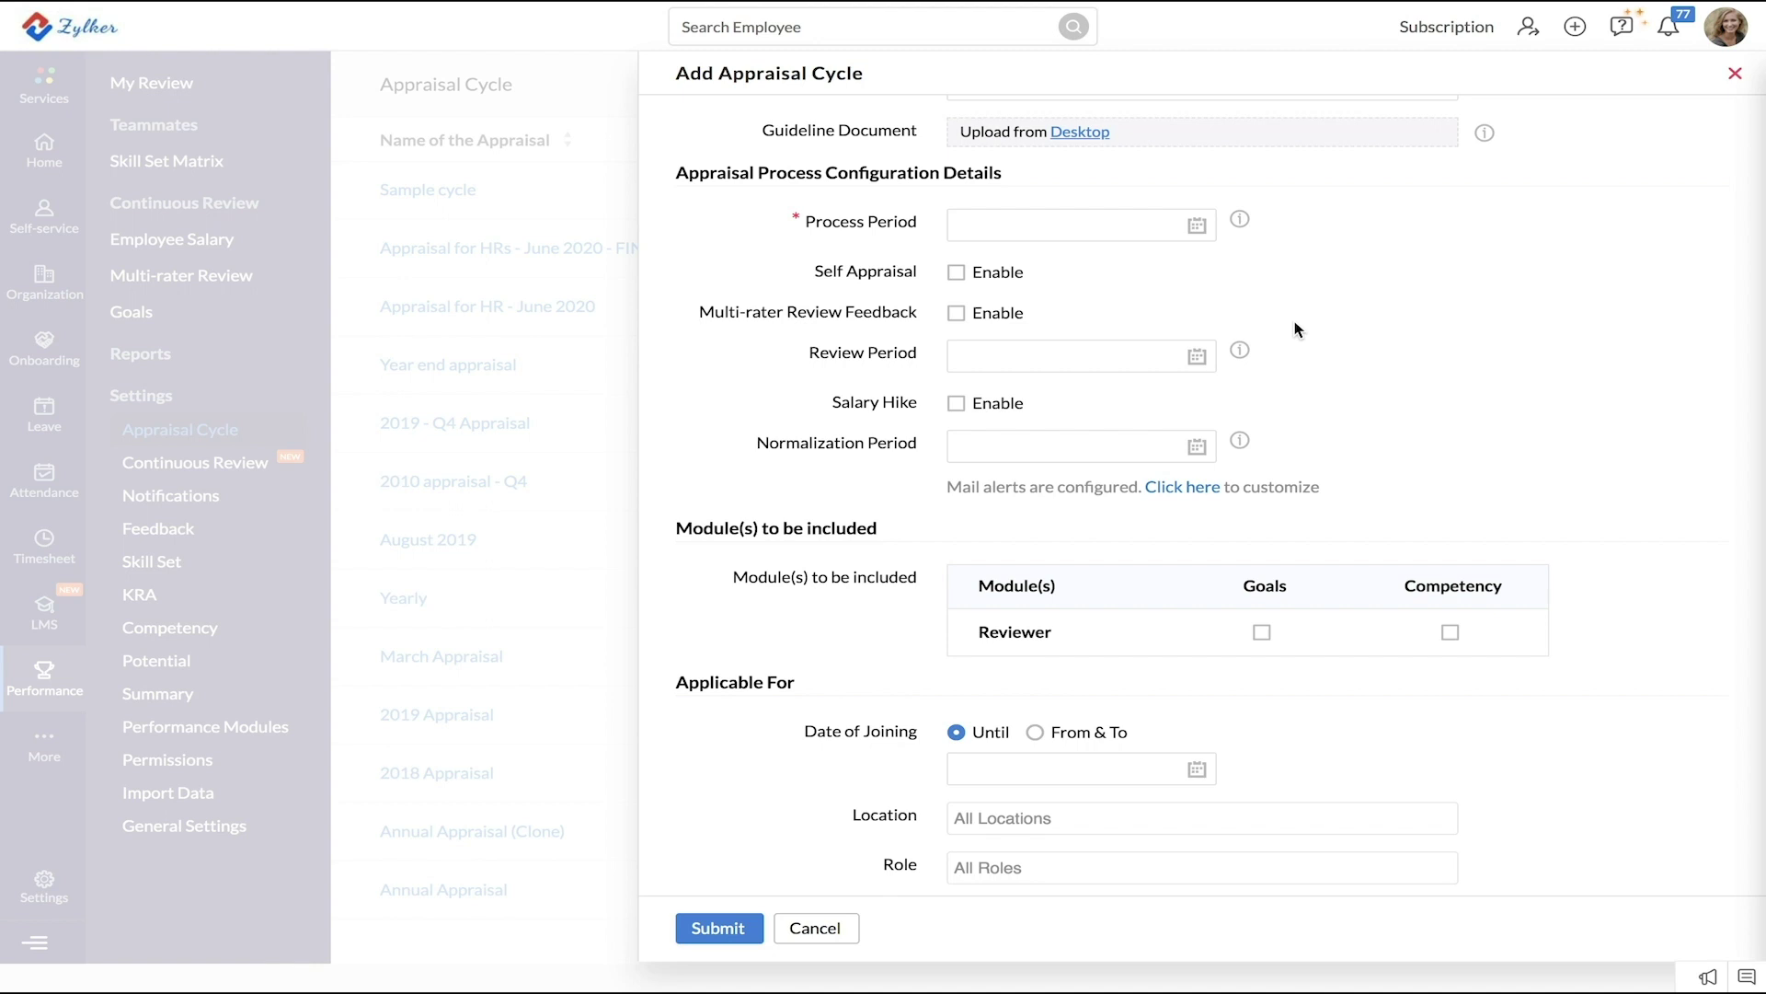
pyautogui.click(1195, 225)
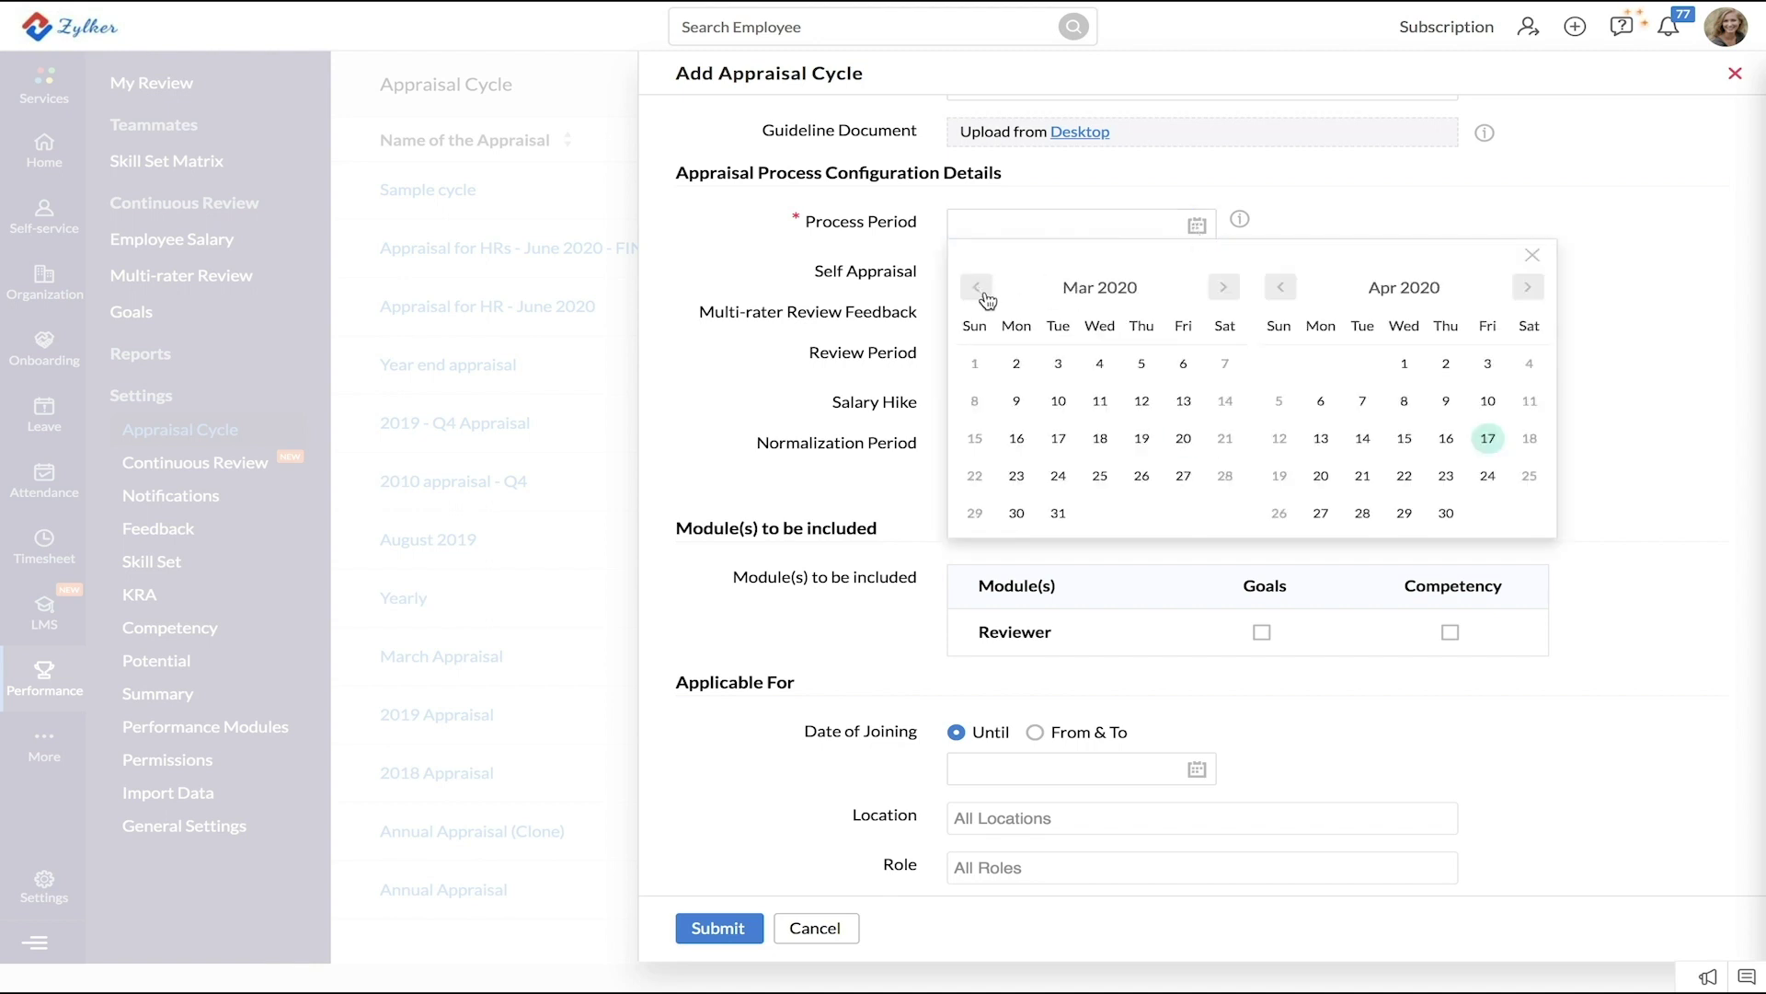
pyautogui.click(975, 363)
pyautogui.click(1447, 513)
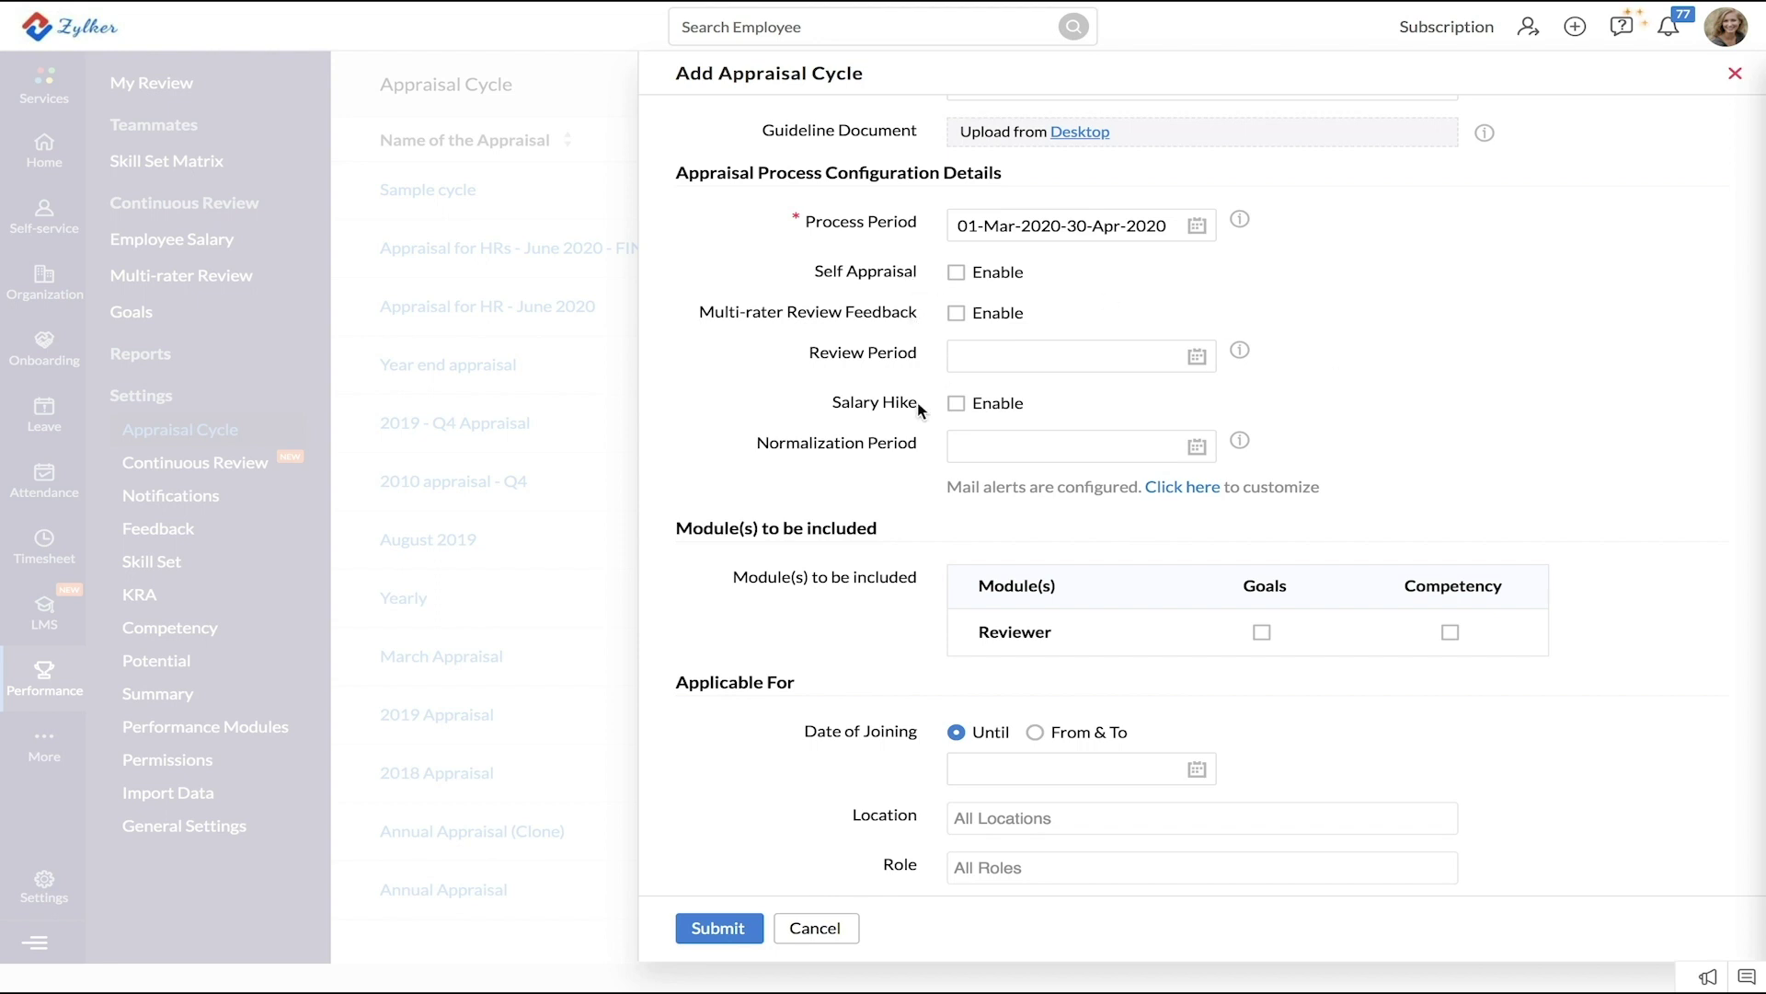
# Include Goals and Competency in the reviewer's modules.
pyautogui.scroll(-2, 1389, 433)
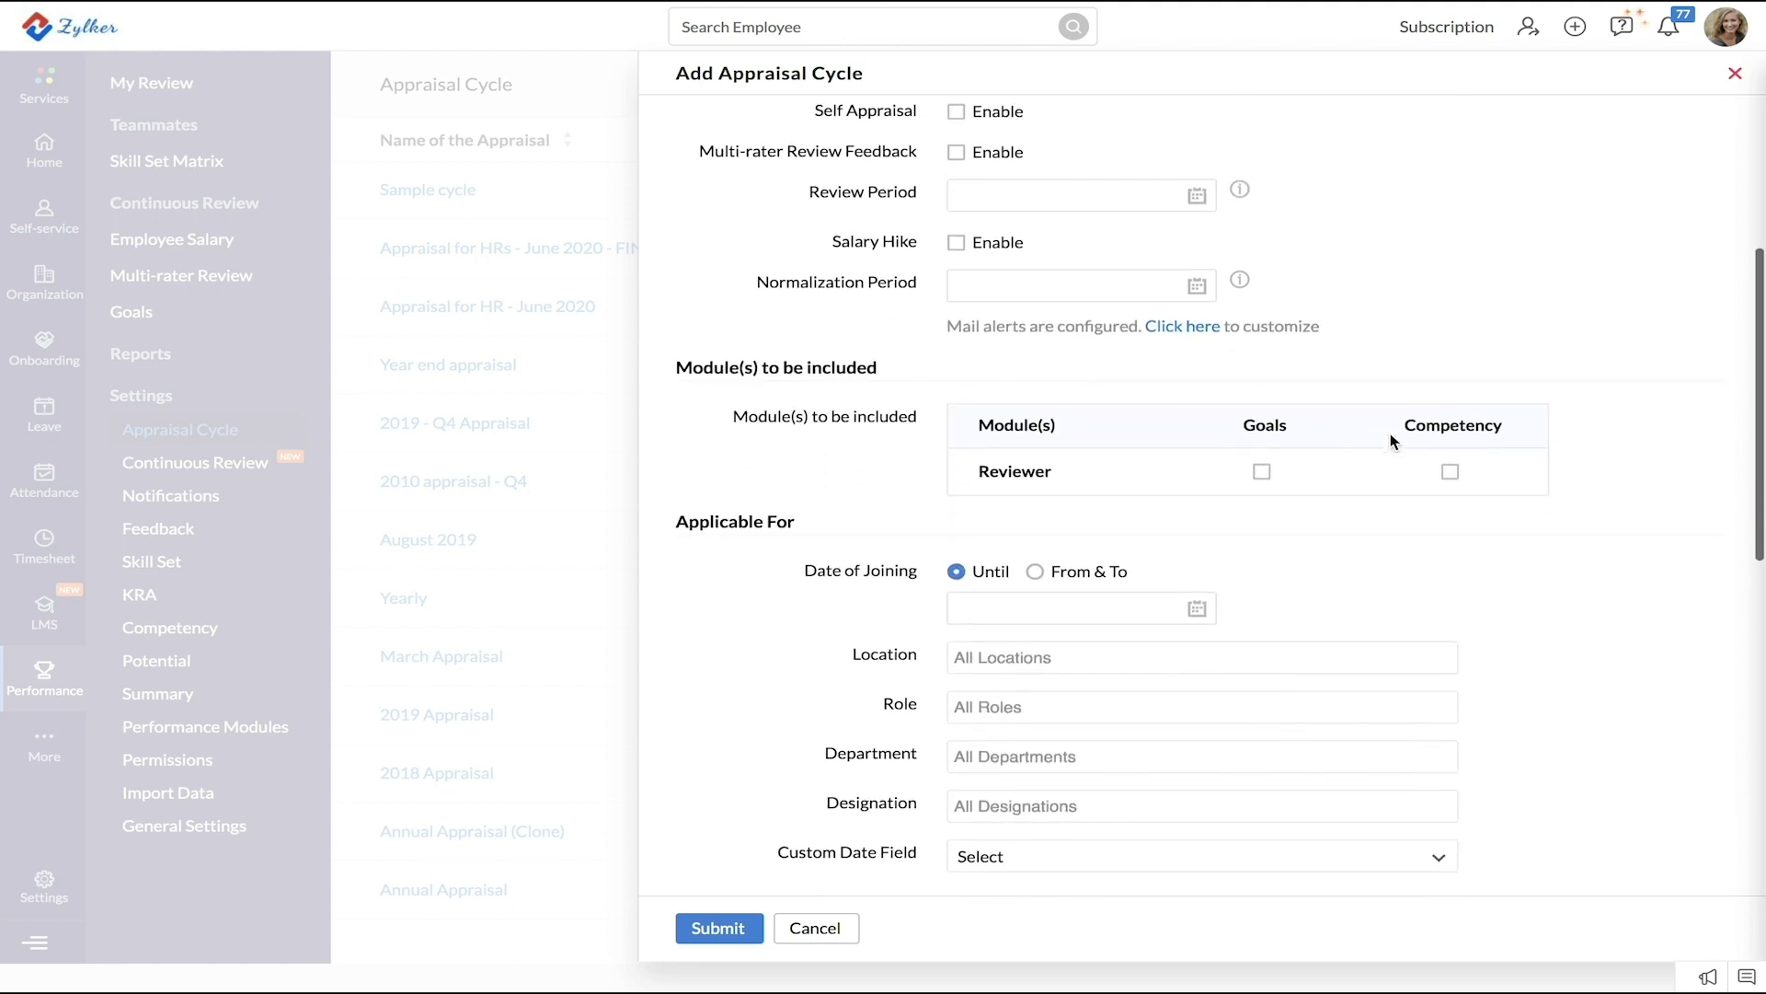
pyautogui.click(1262, 471)
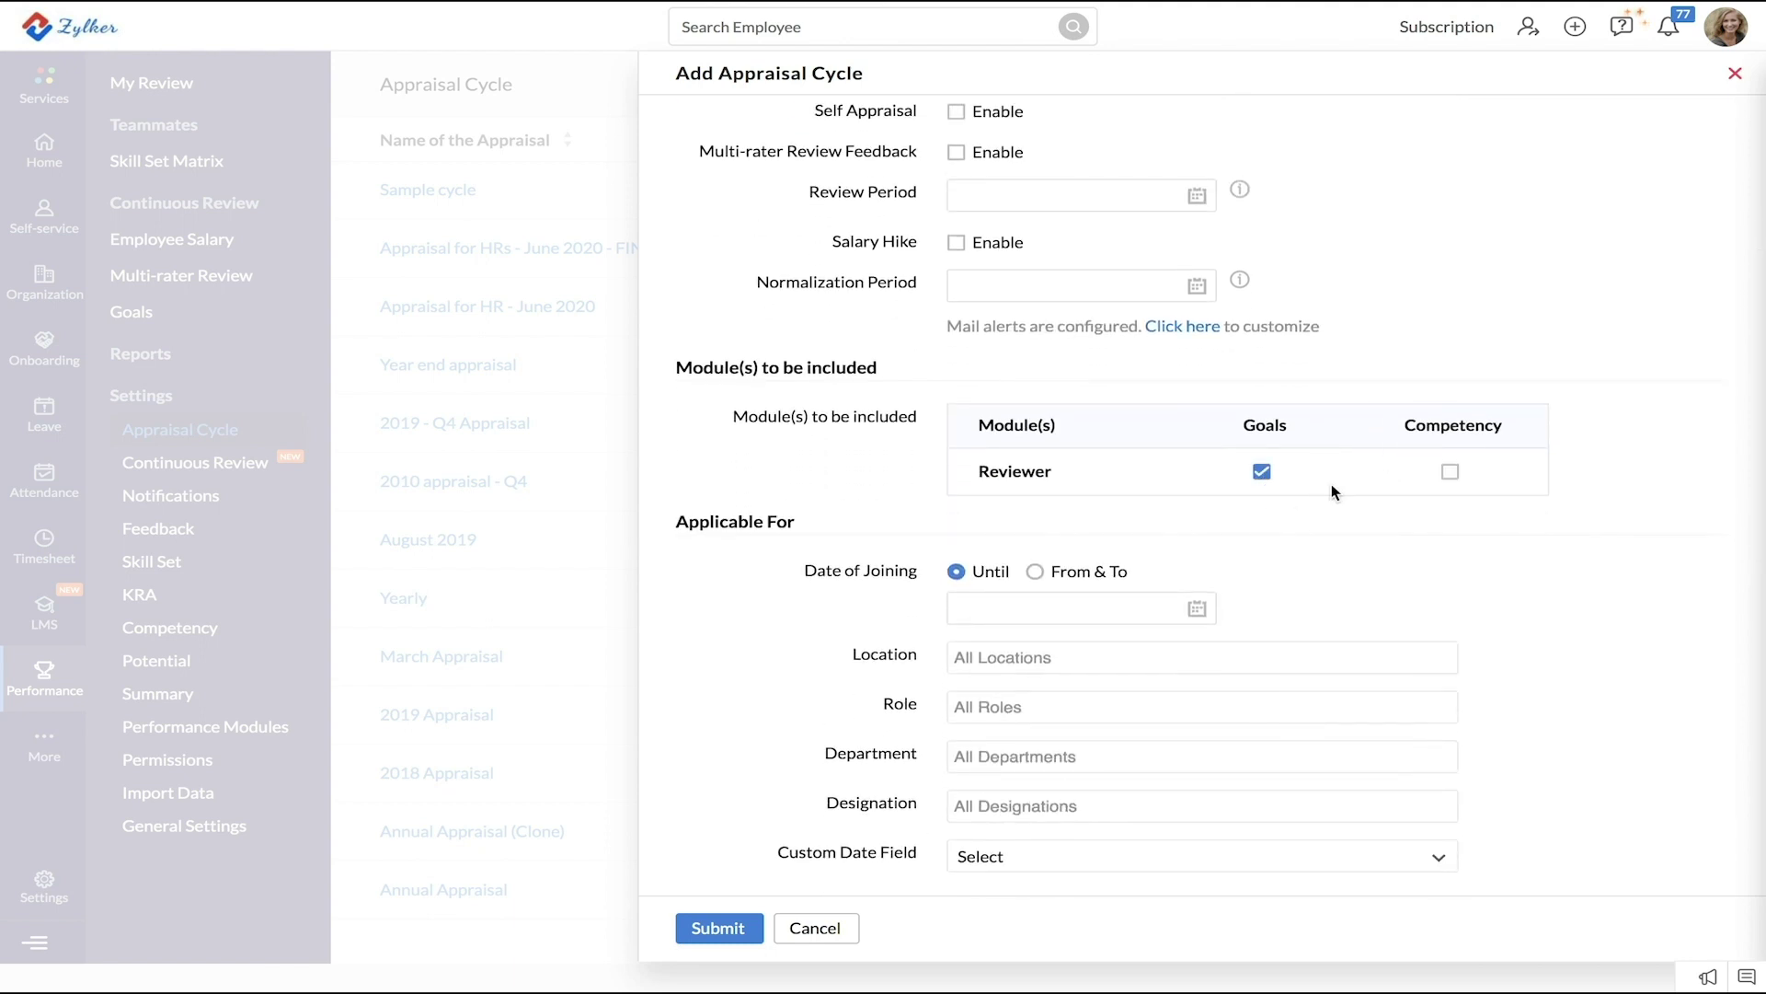
pyautogui.click(1450, 473)
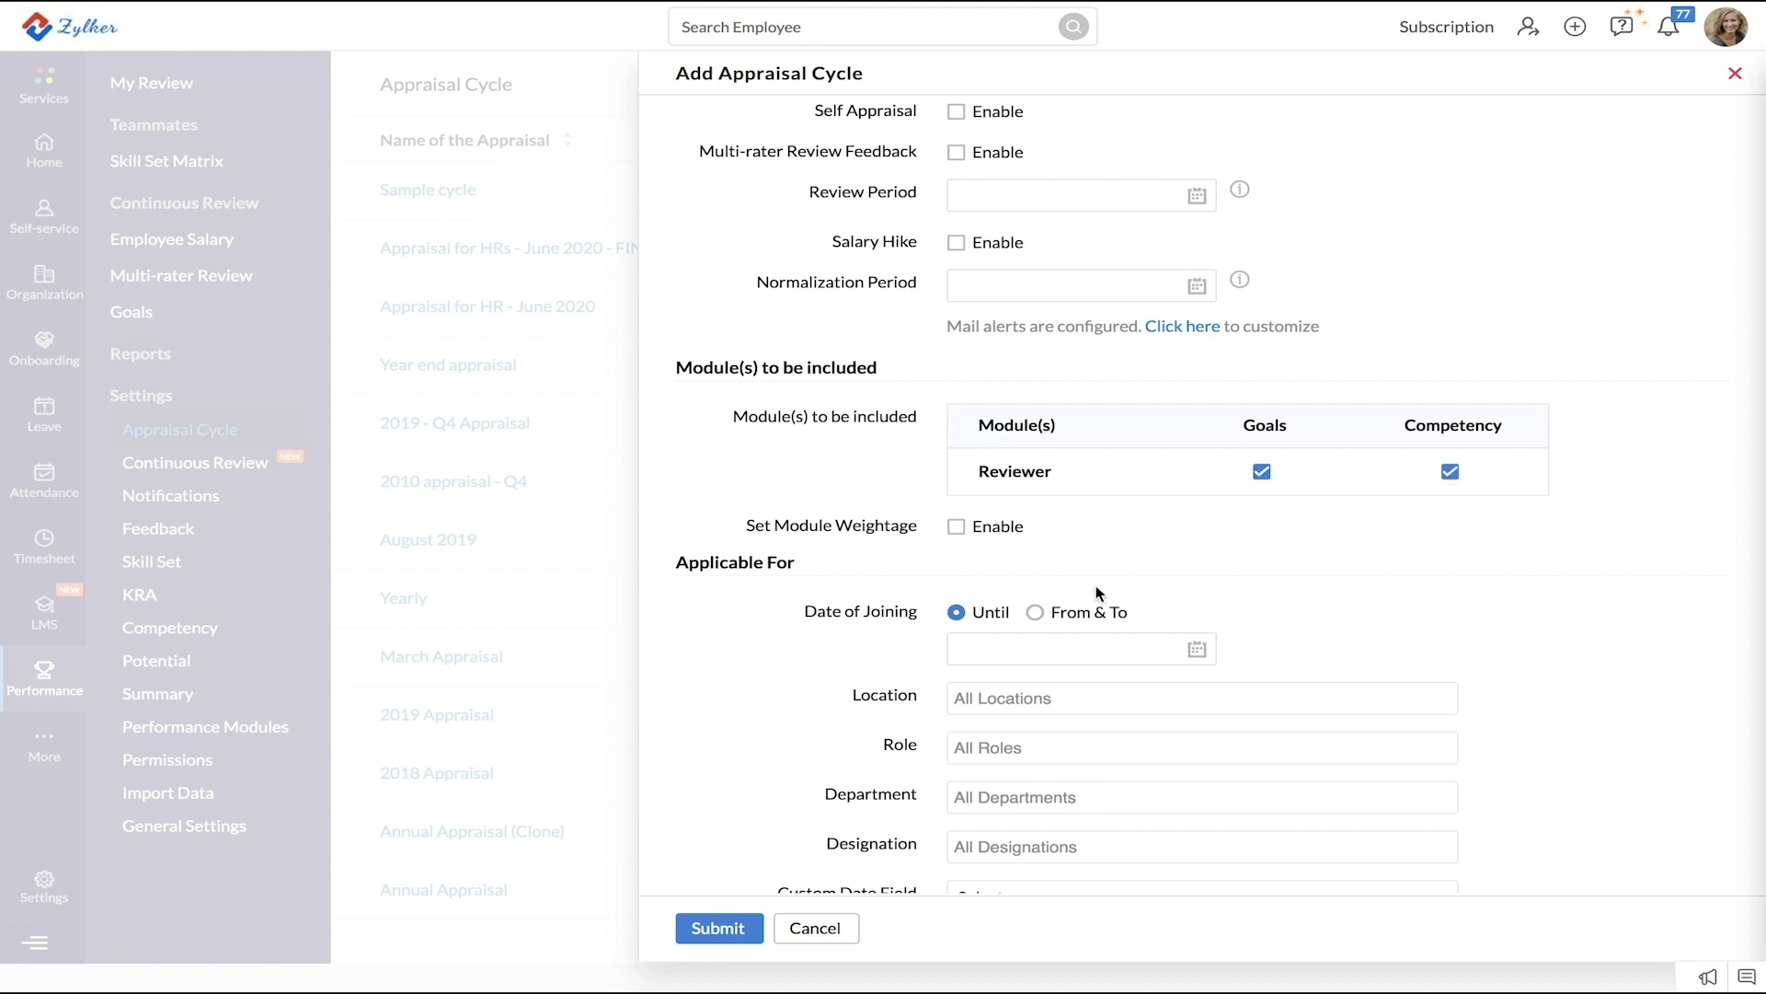
# Enable module weightage with Goals and Competency weighted 50 each.
pyautogui.click(955, 527)
pyautogui.click(1384, 583)
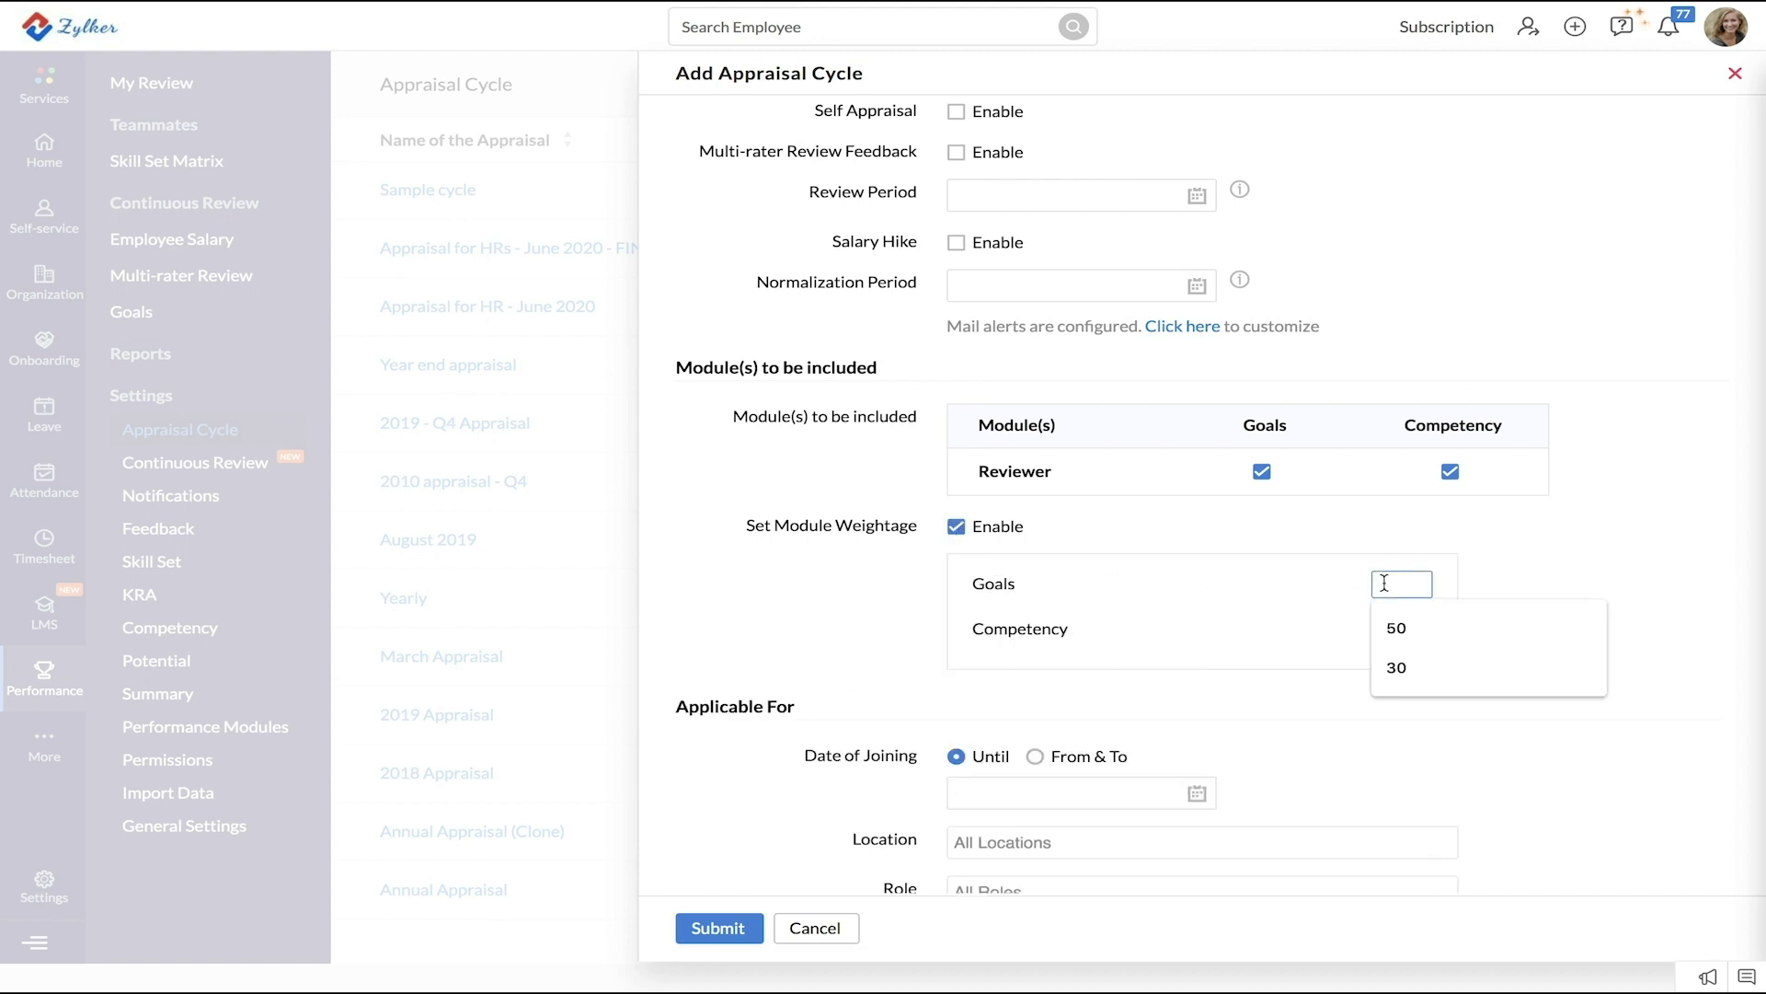
pyautogui.write('50')
pyautogui.click(1378, 633)
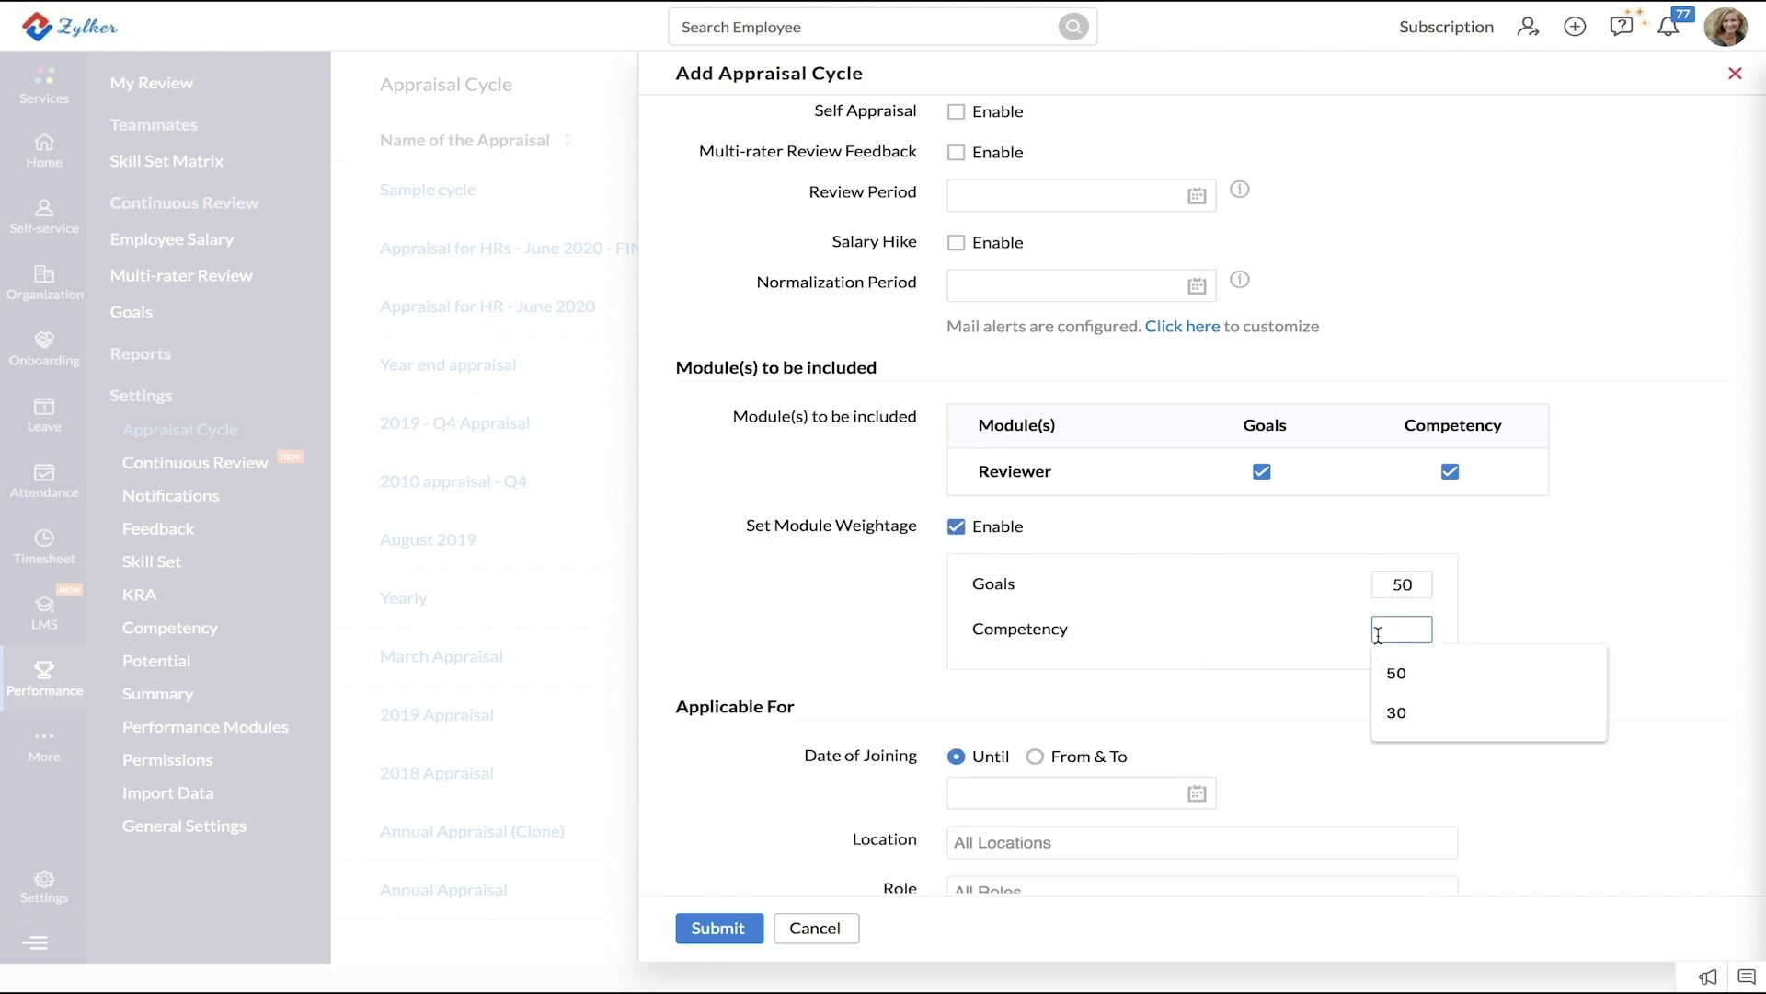
pyautogui.write('50')
pyautogui.click(1494, 648)
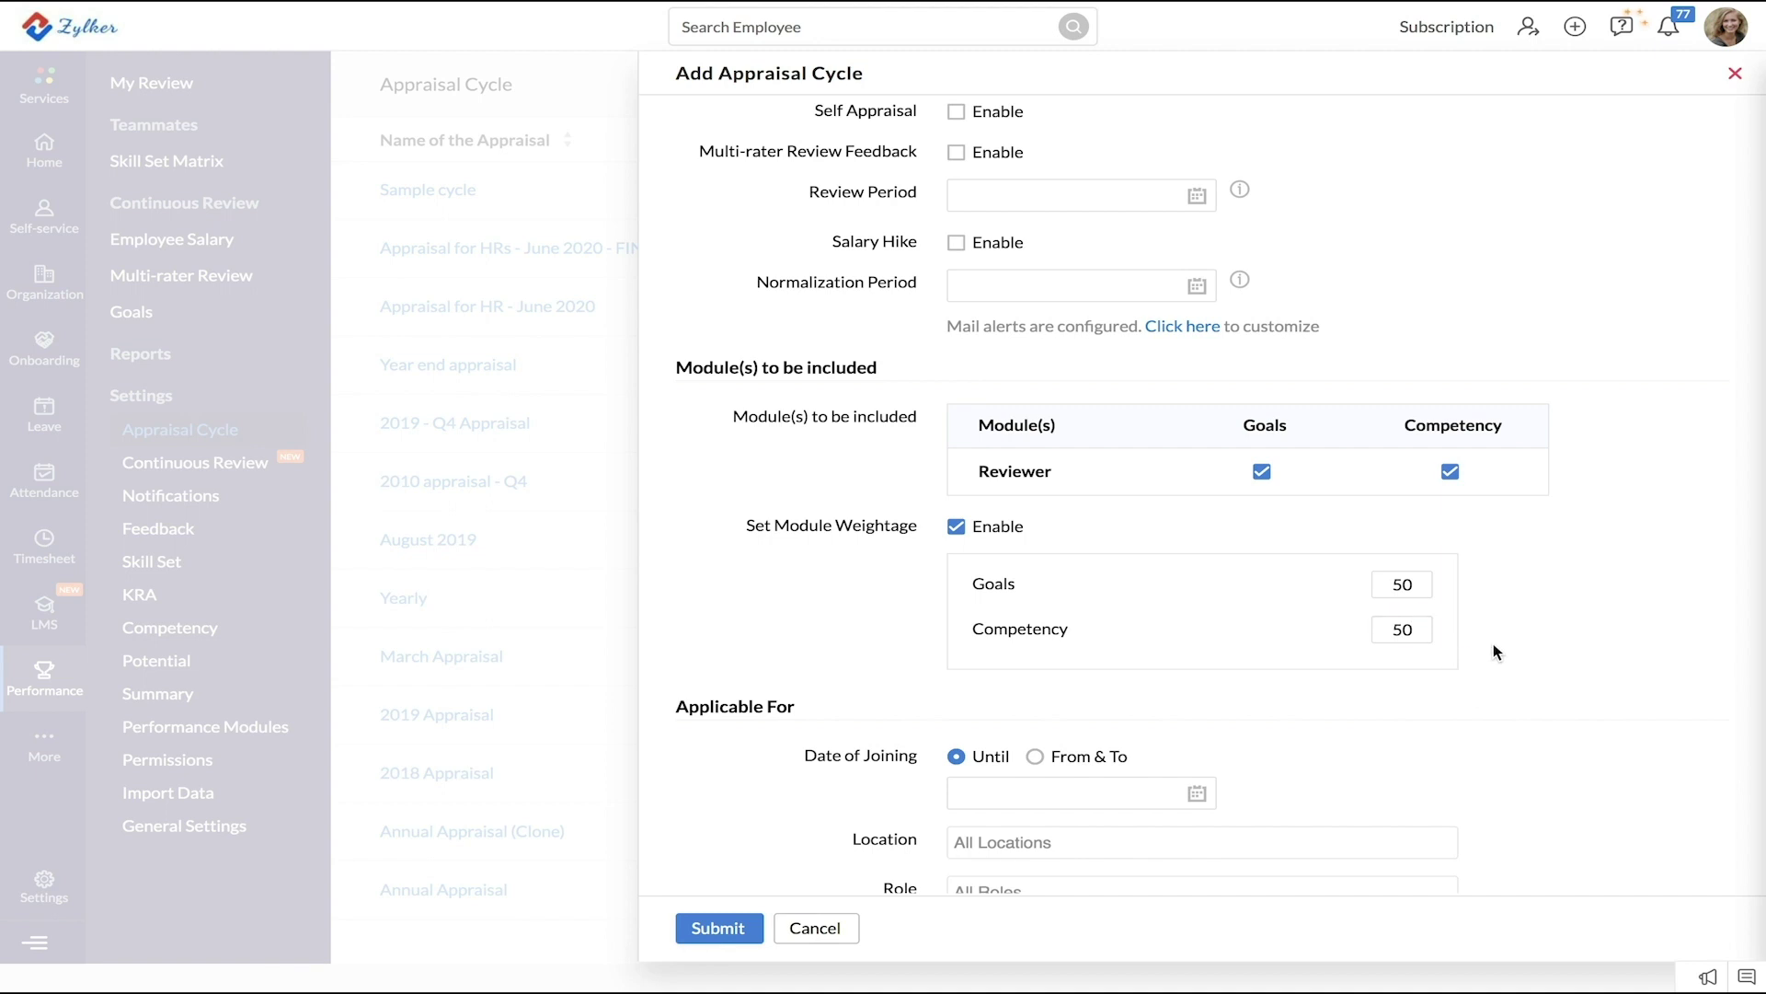
pyautogui.scroll(-5, 1493, 643)
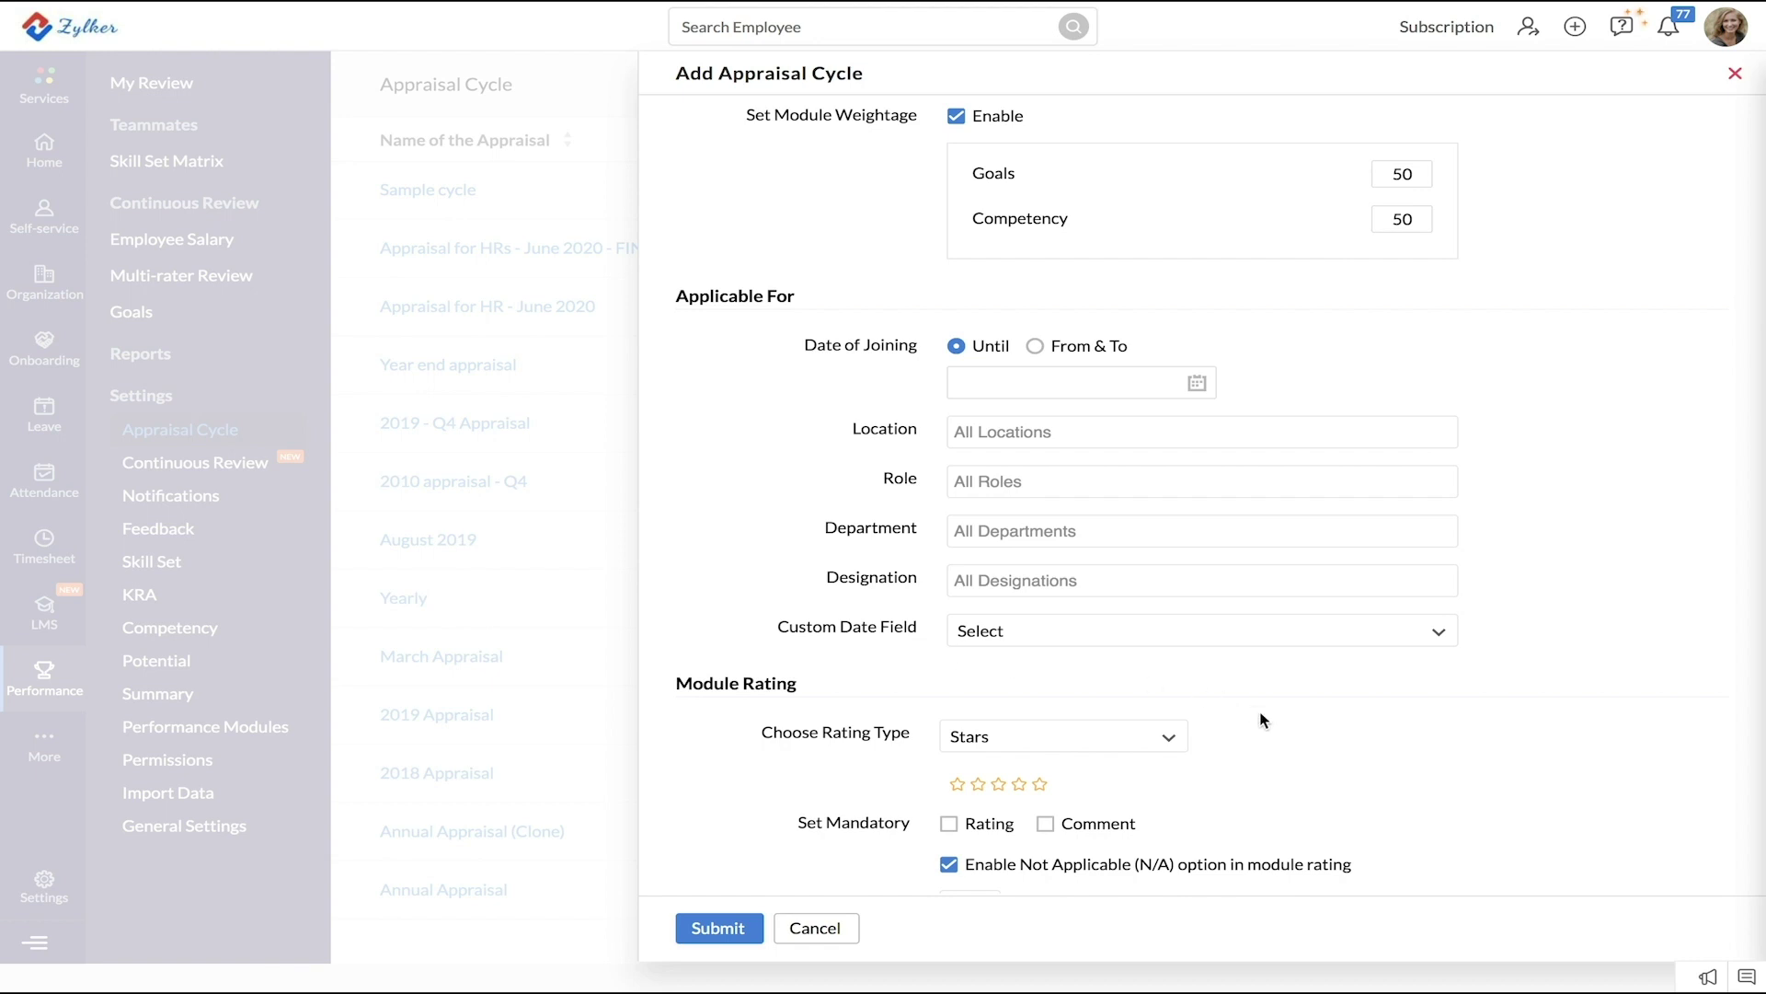
pyautogui.scroll(-3, 1261, 713)
pyautogui.scroll(-1, 1260, 713)
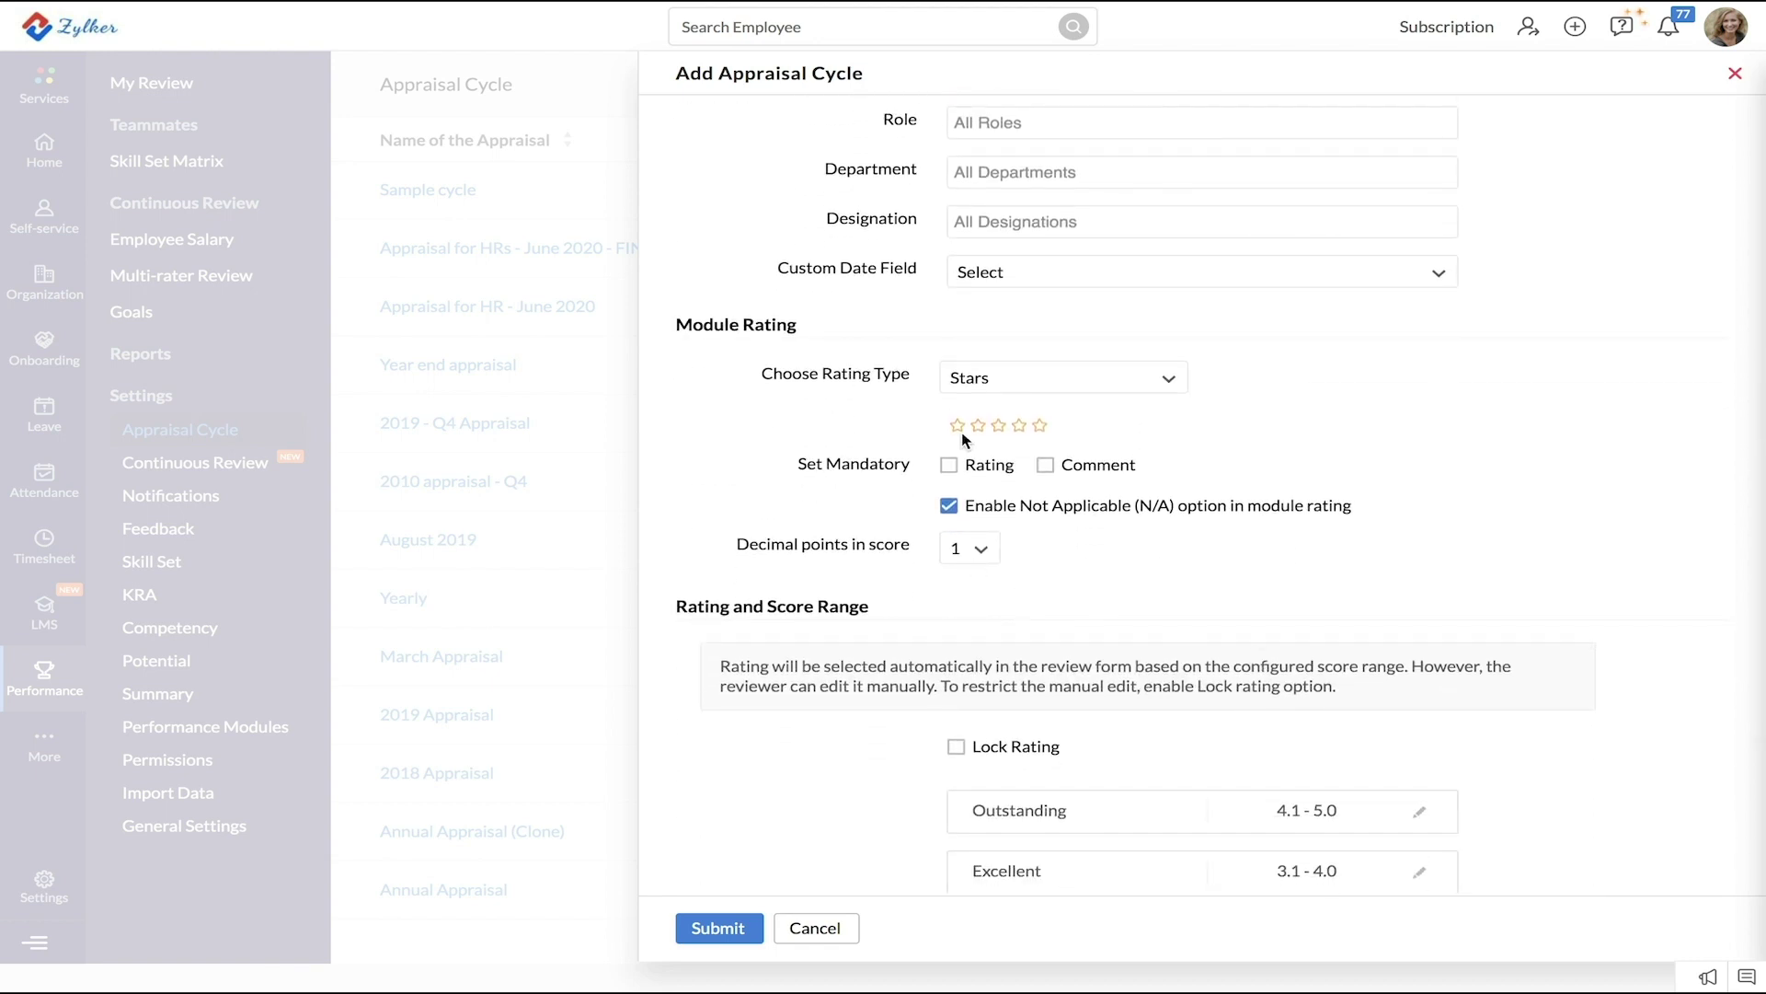
pyautogui.click(1050, 390)
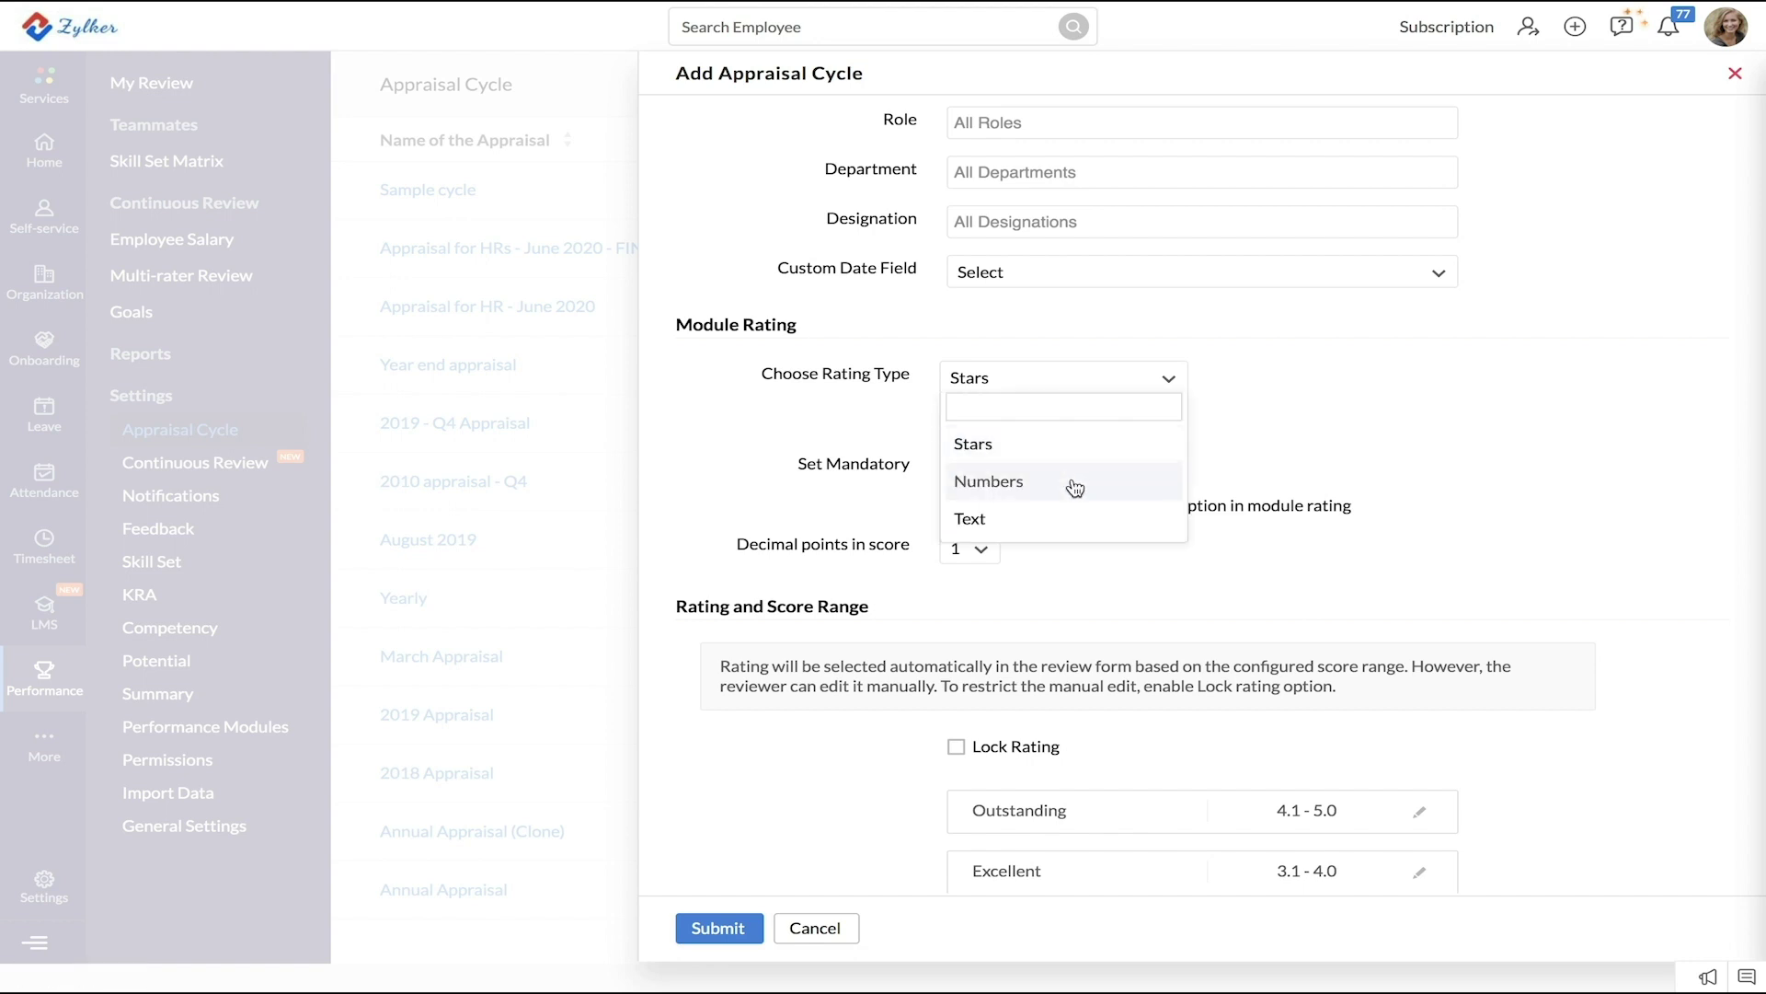
pyautogui.click(1208, 460)
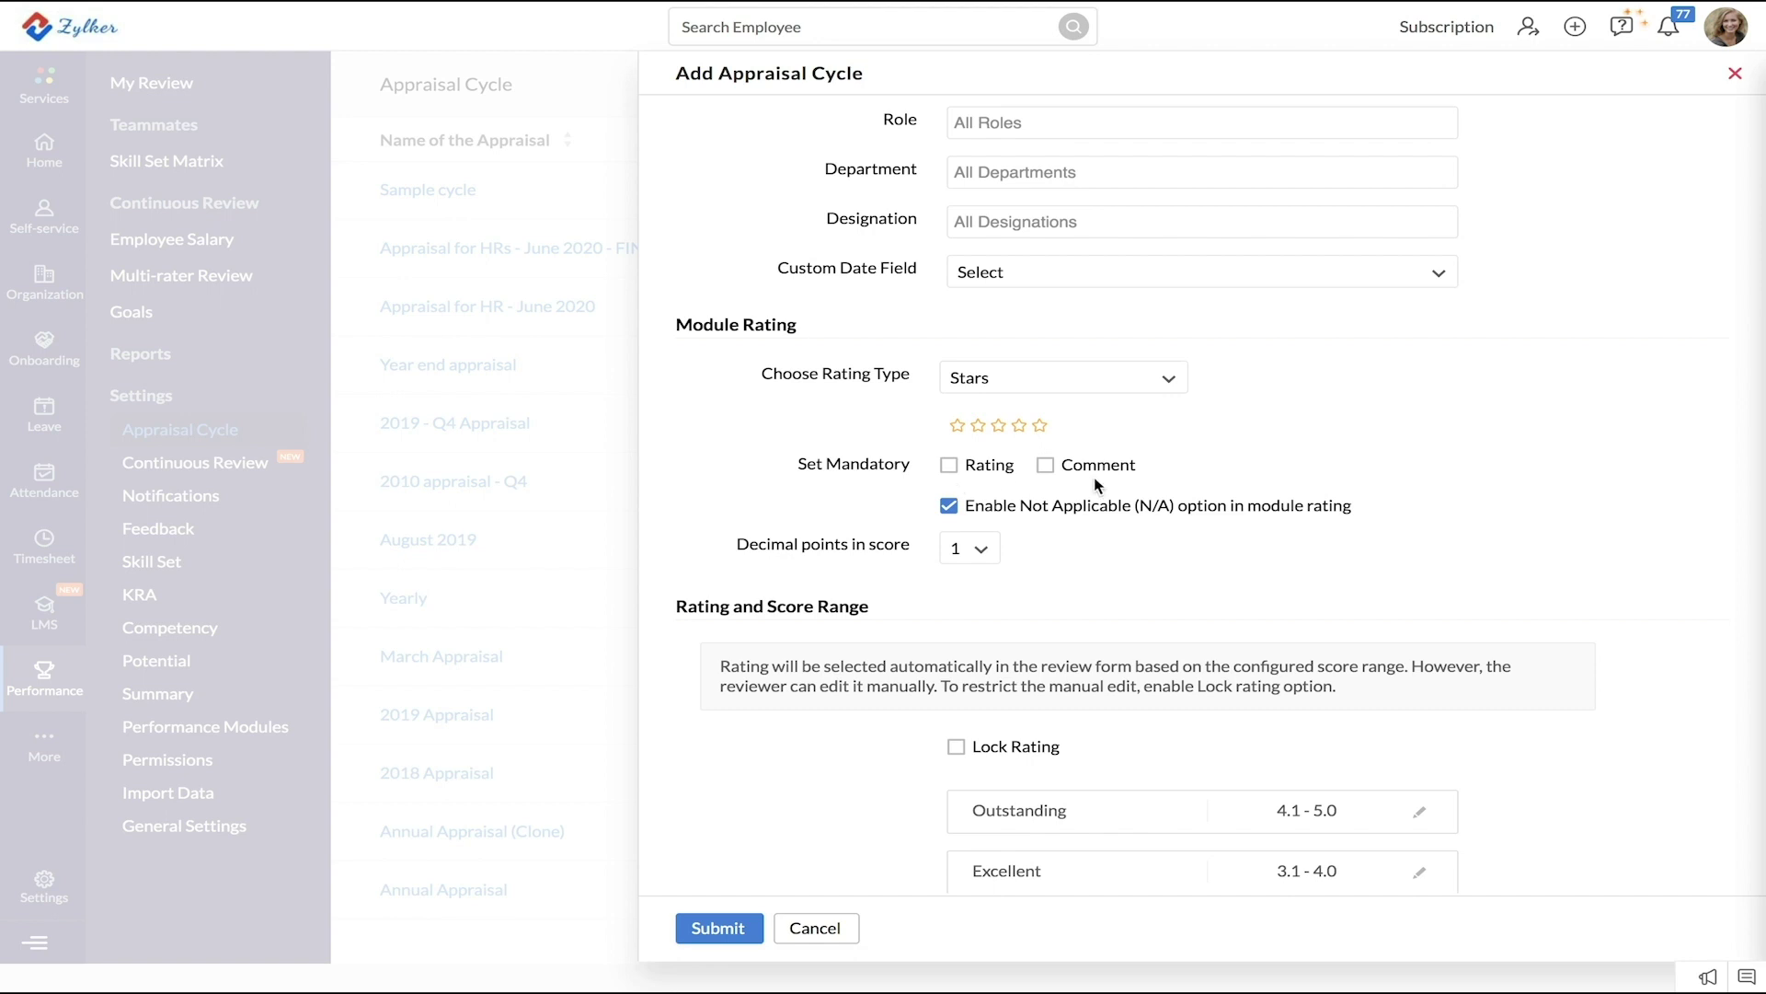
pyautogui.scroll(-1, 1095, 485)
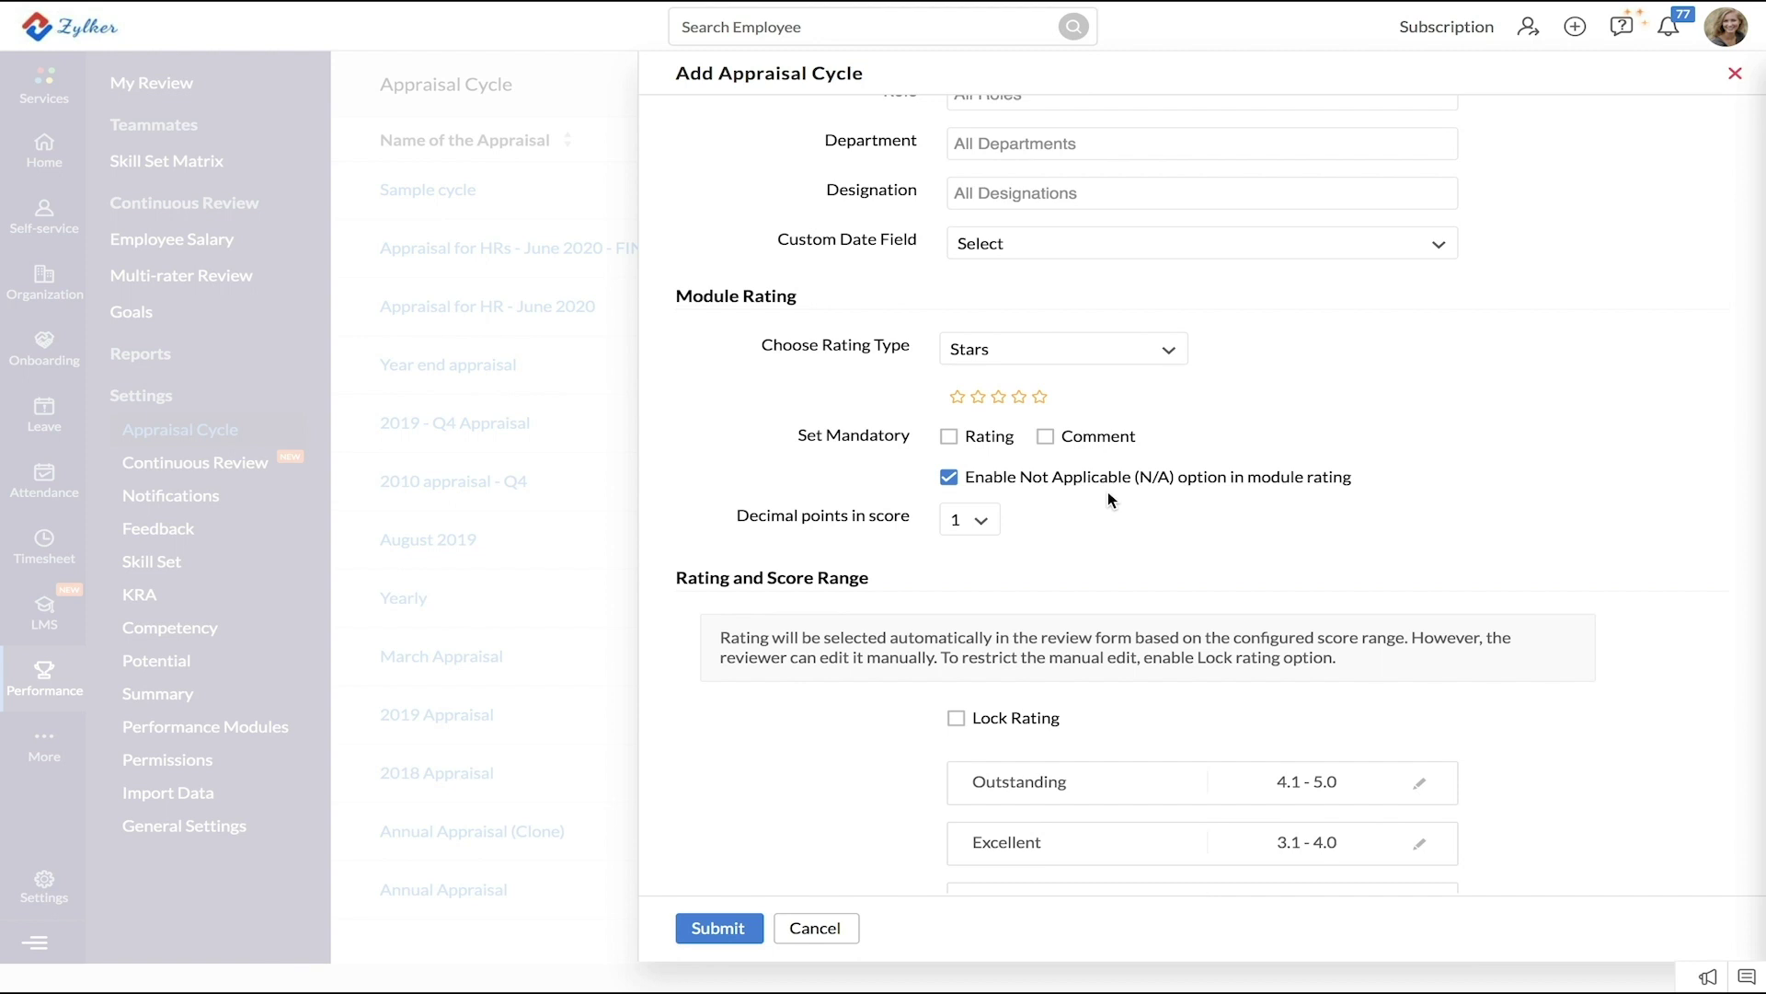
pyautogui.click(985, 523)
pyautogui.click(1076, 529)
pyautogui.scroll(-4, 1105, 625)
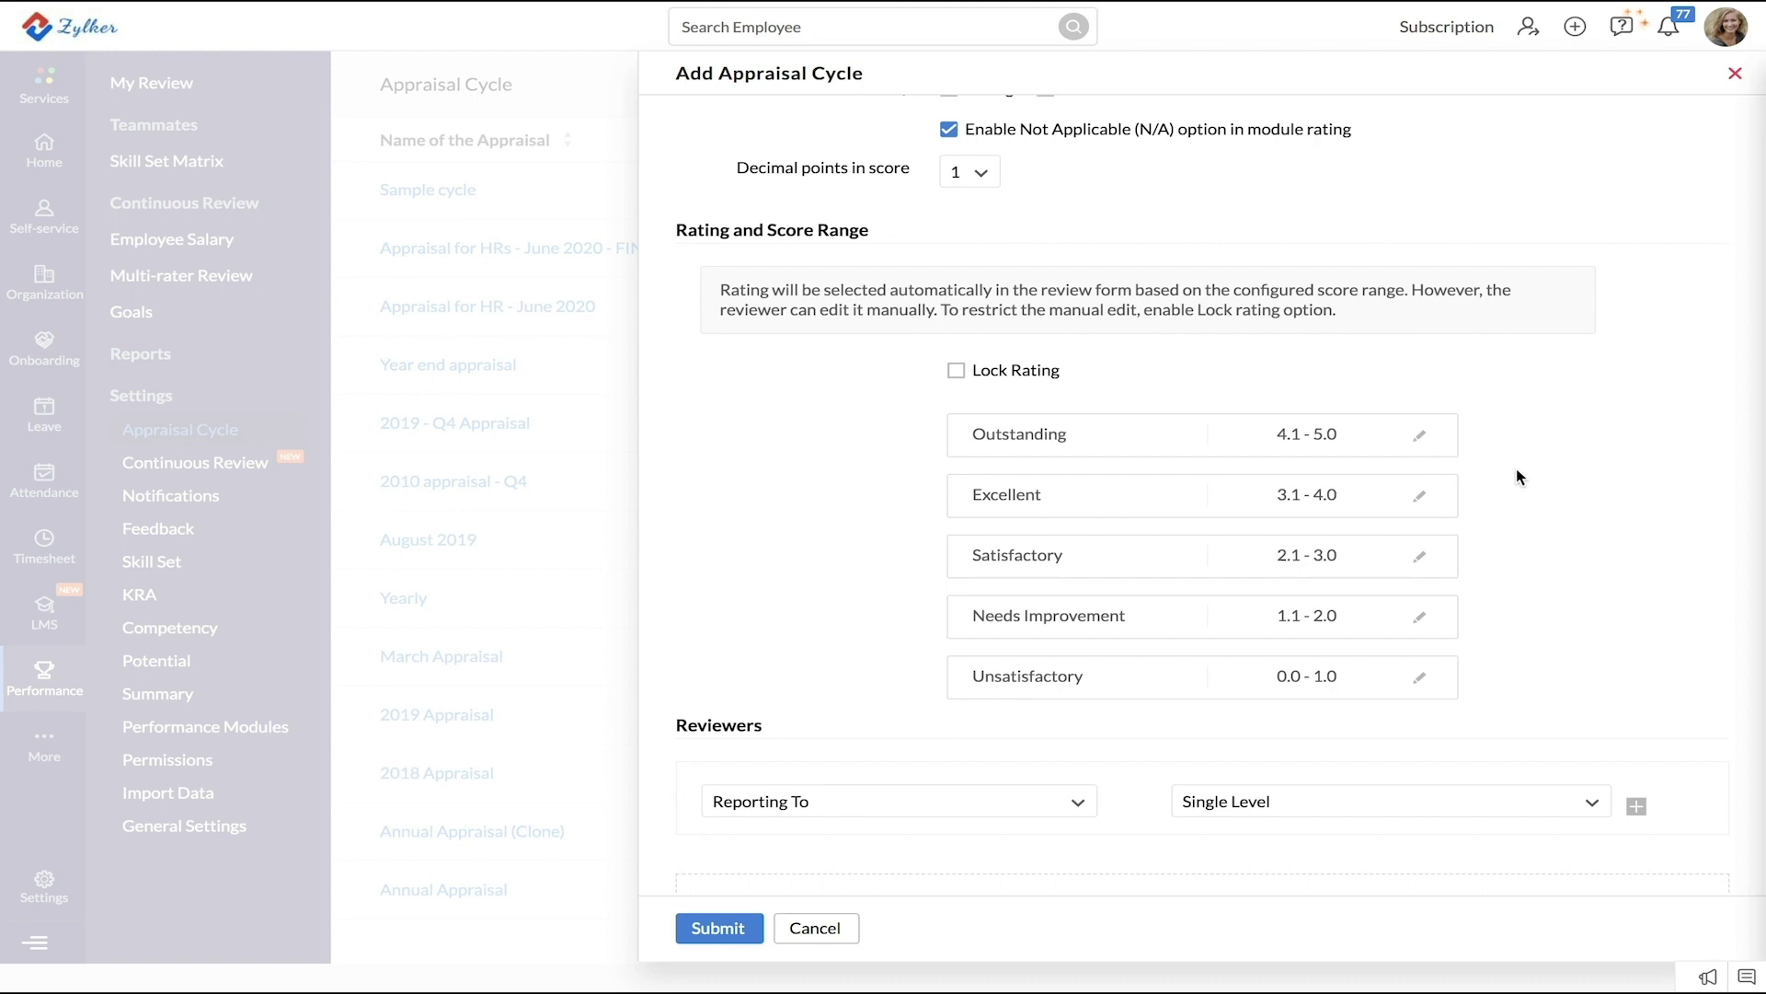
pyautogui.scroll(-3, 1517, 470)
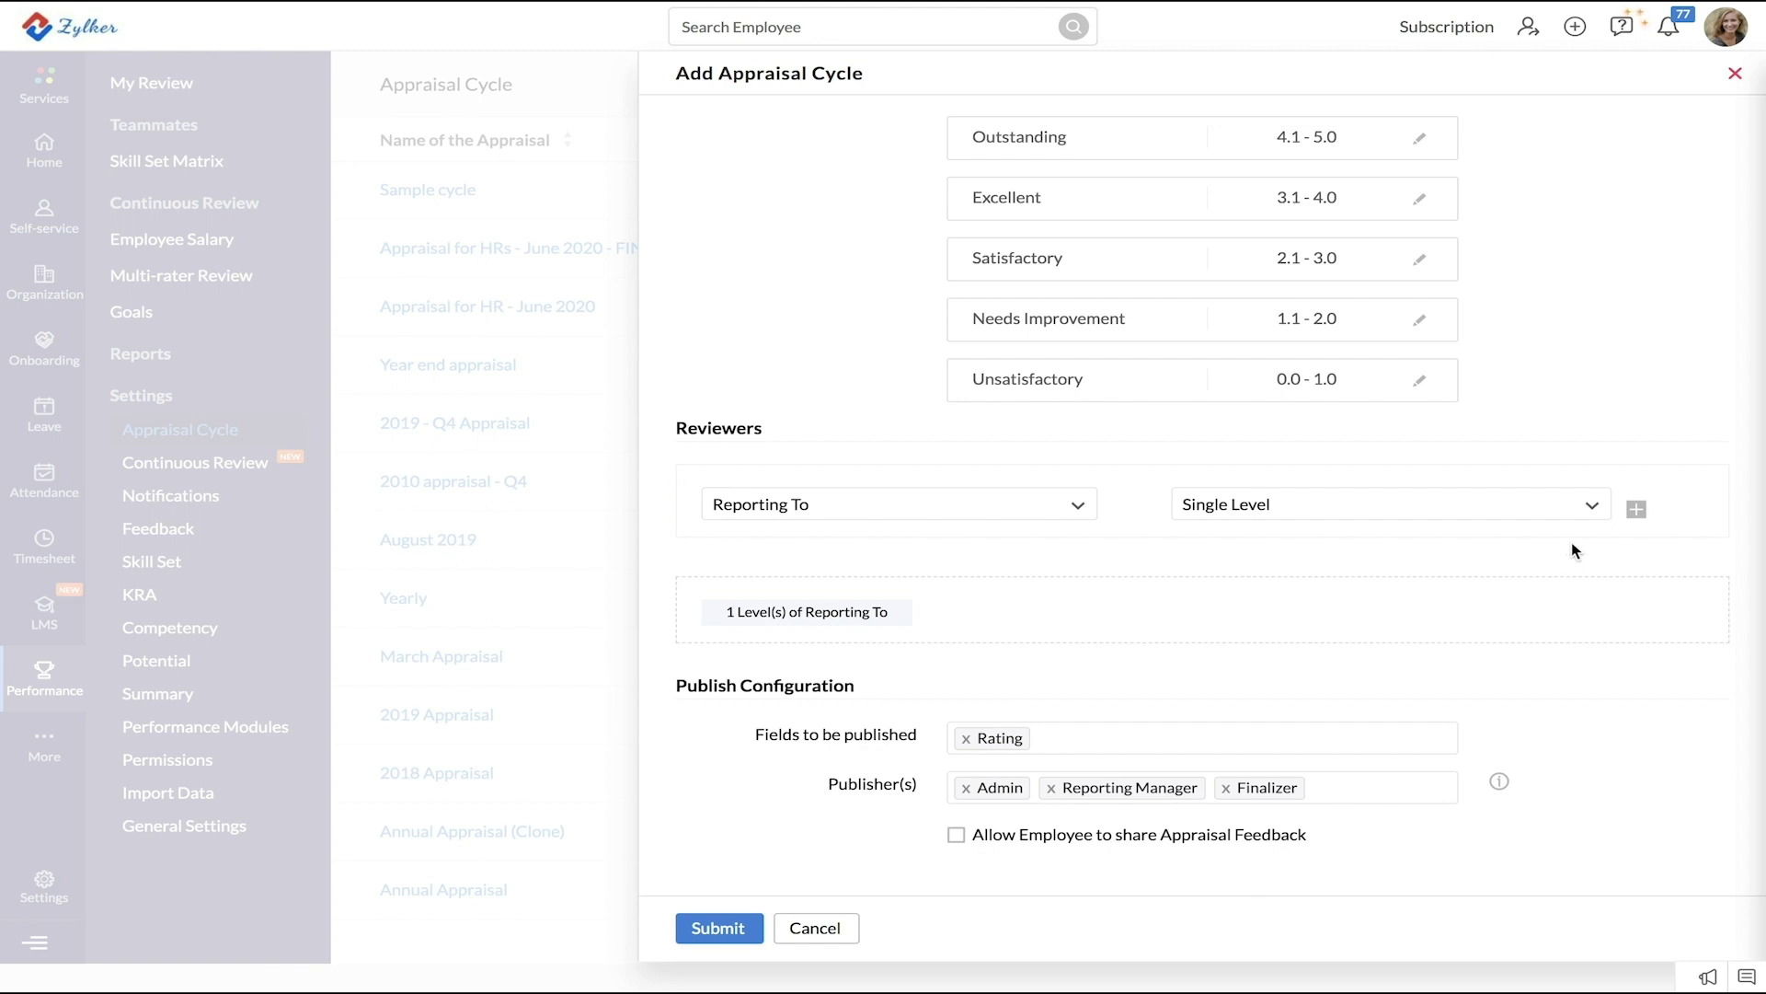
pyautogui.click(1593, 508)
pyautogui.click(1617, 440)
# Allow employees to share appraisal feedback and submit the 2020 cycle.
pyautogui.click(962, 846)
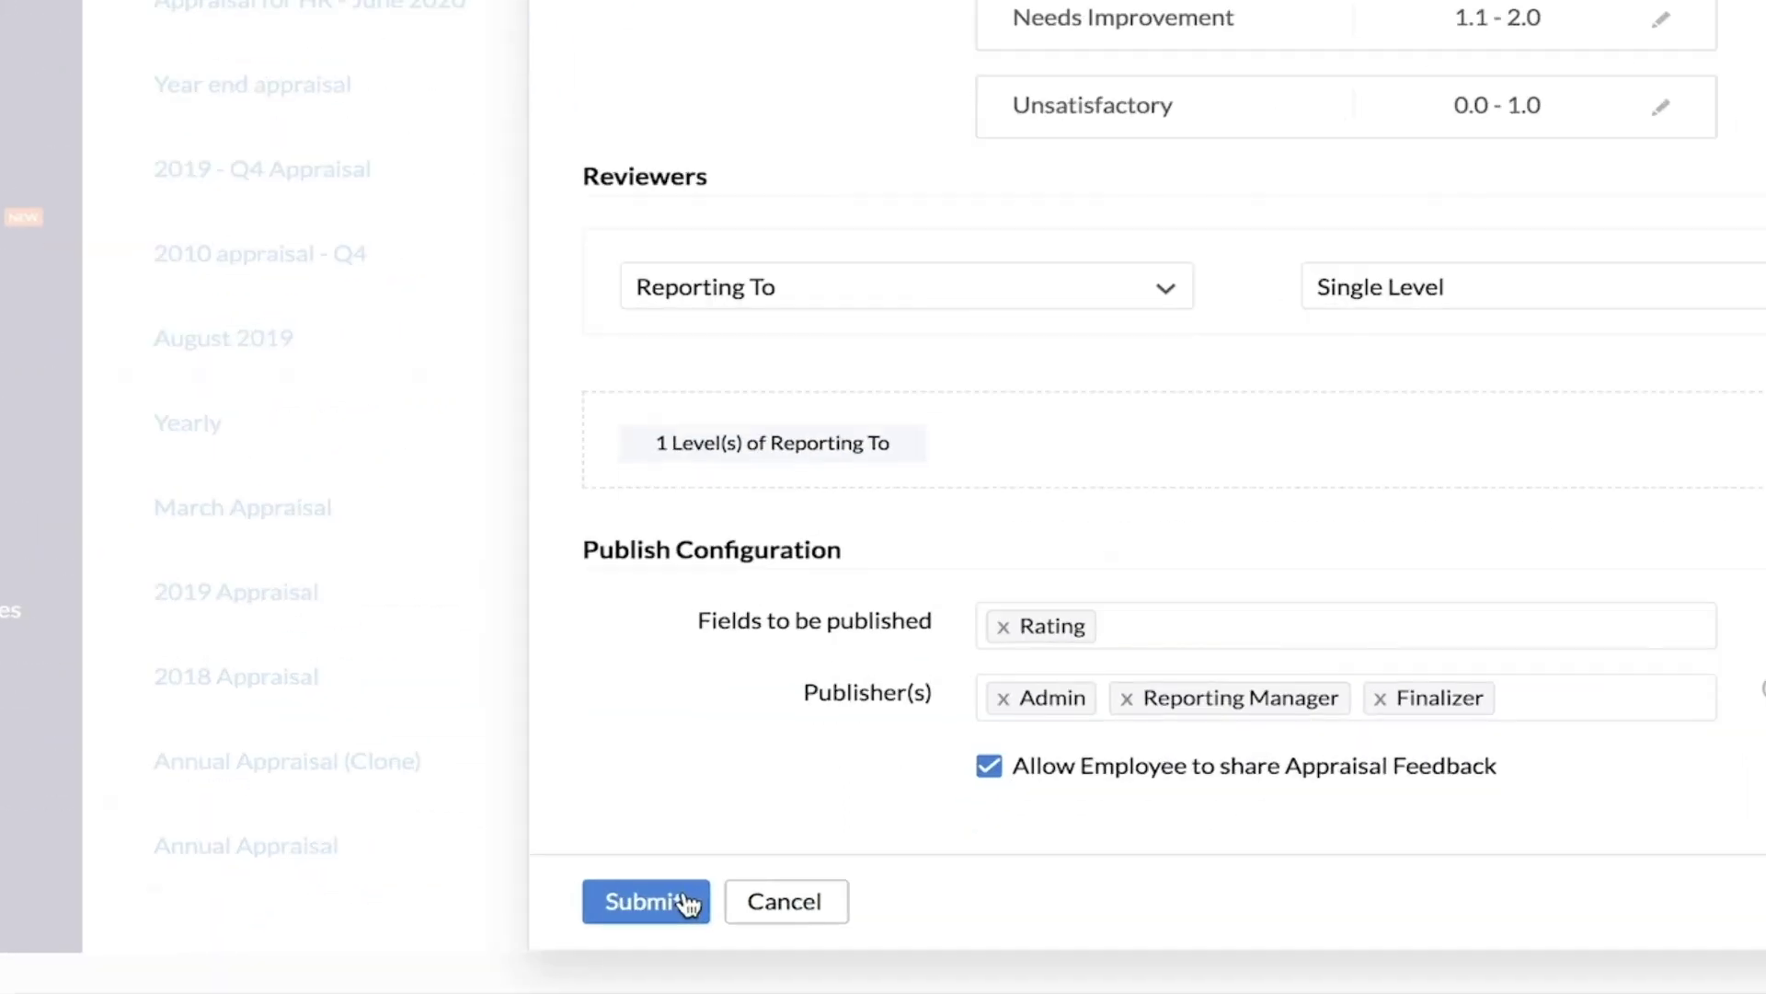
pyautogui.click(686, 903)
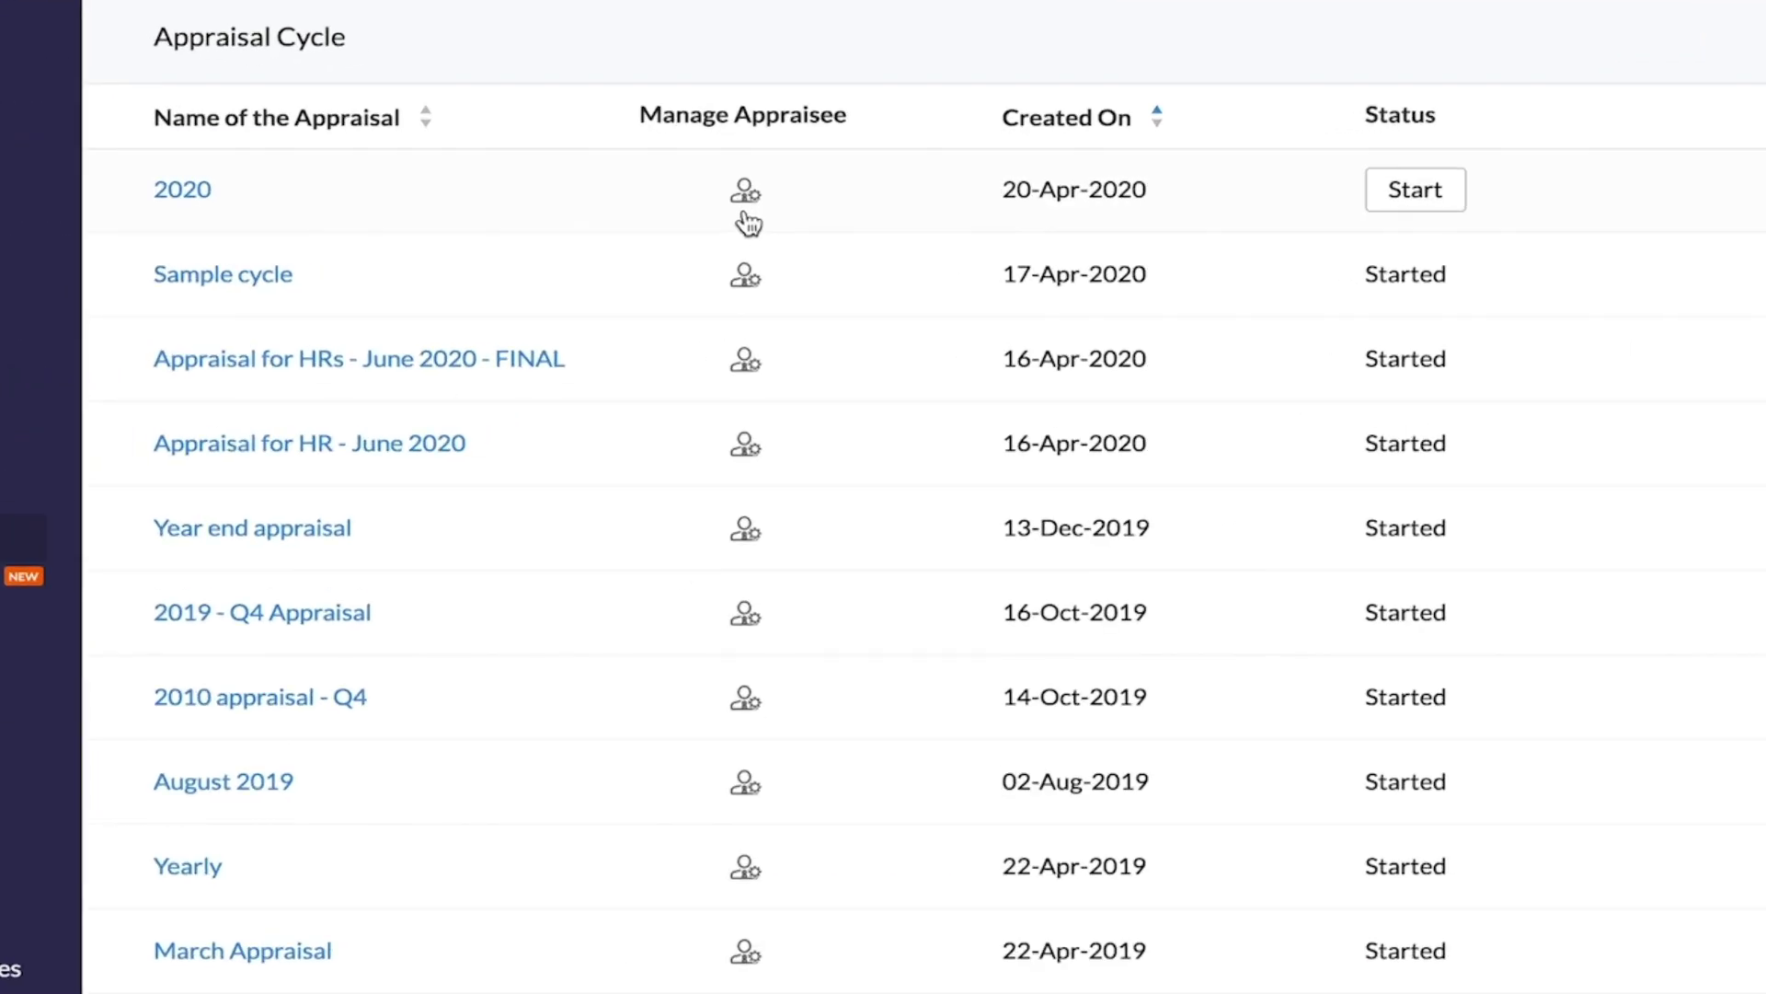
pyautogui.click(748, 216)
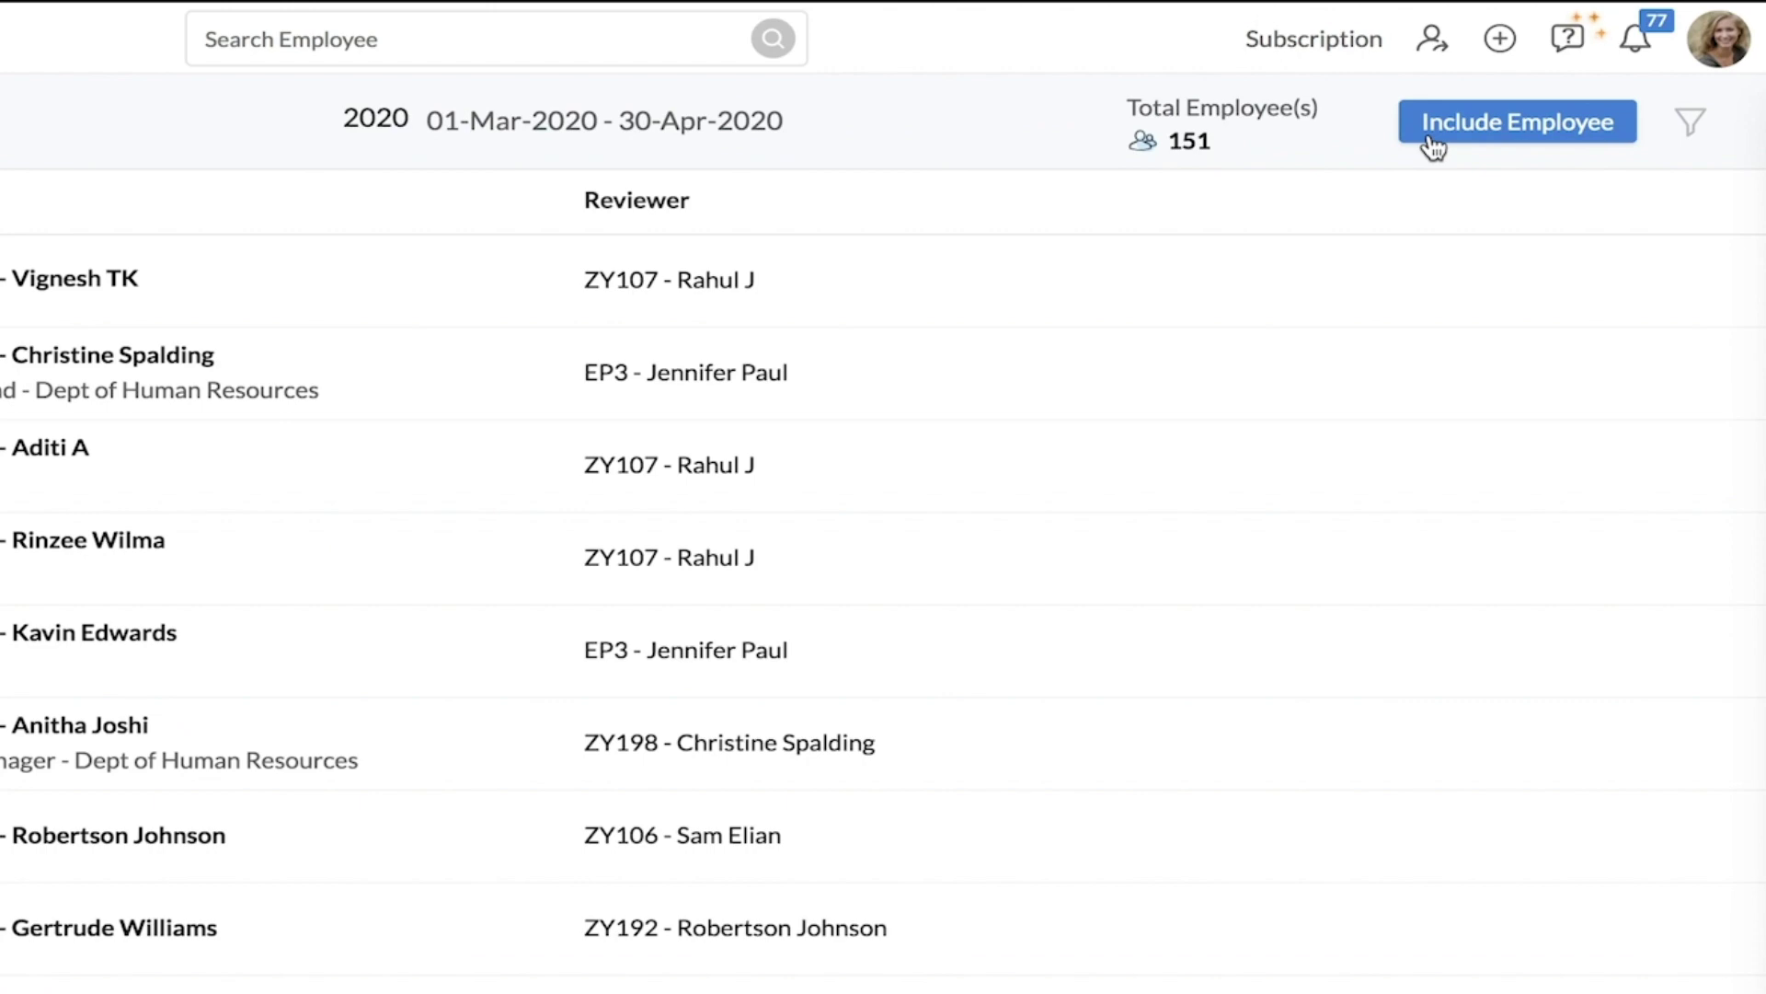
pyautogui.click(1430, 138)
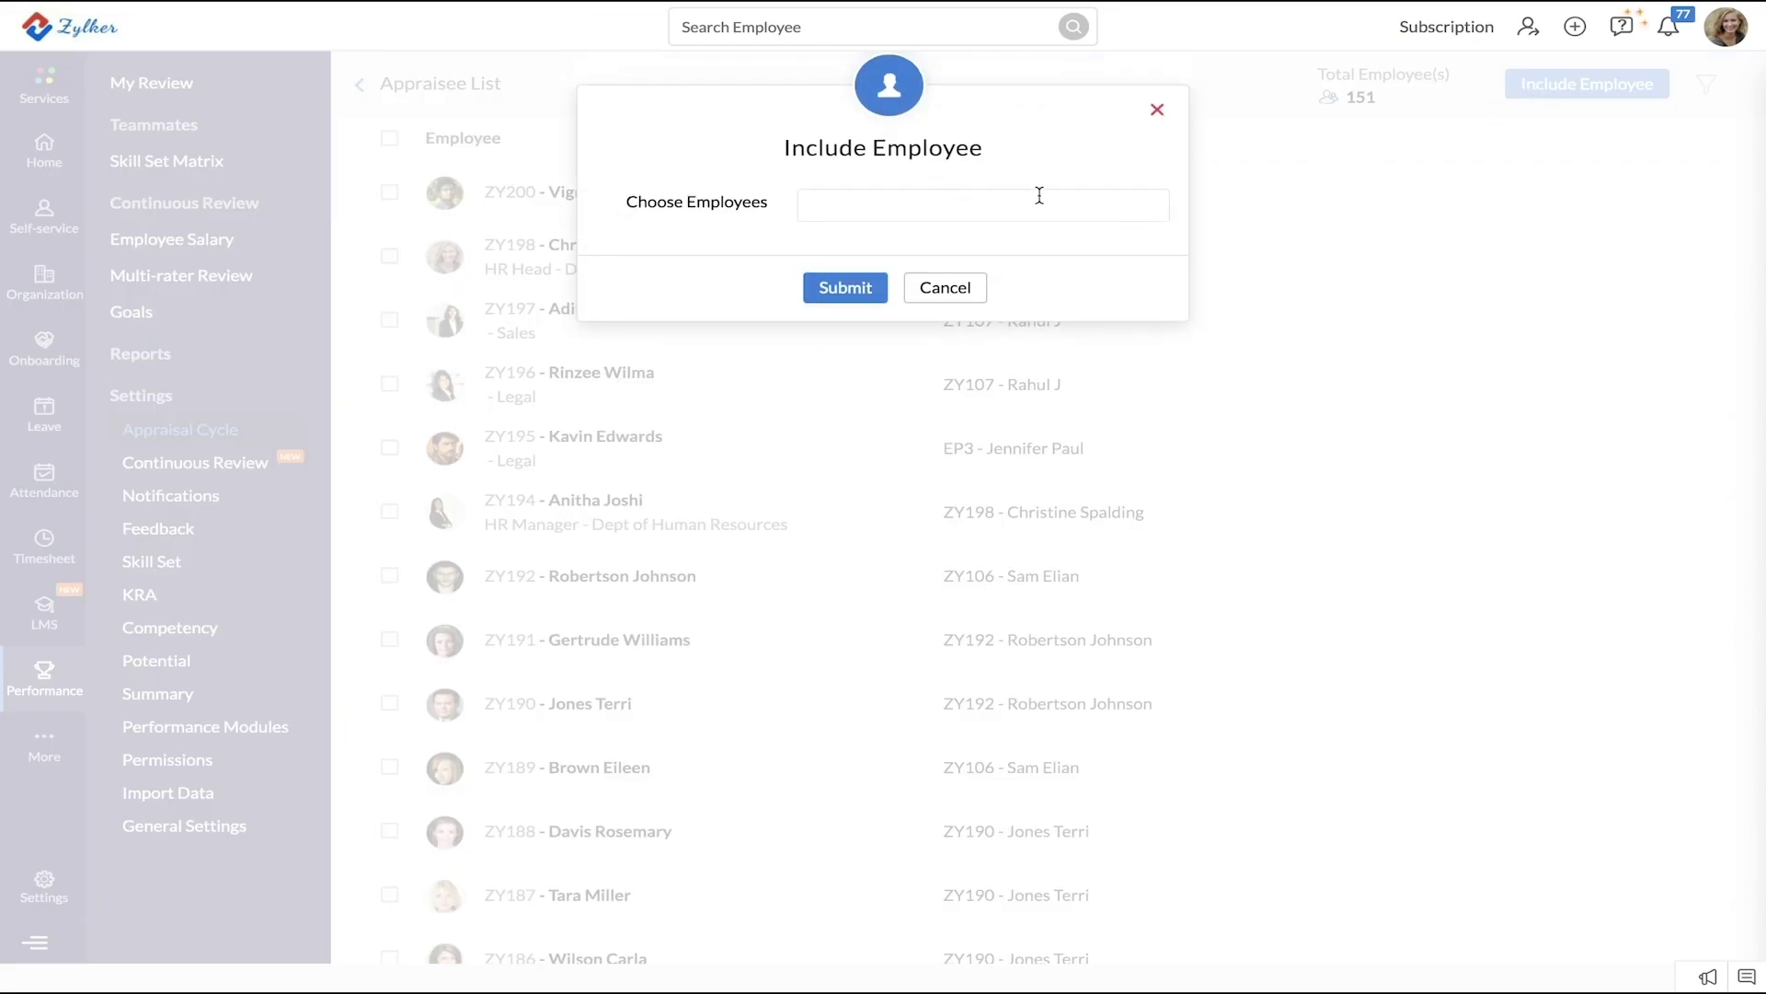
pyautogui.click(1157, 112)
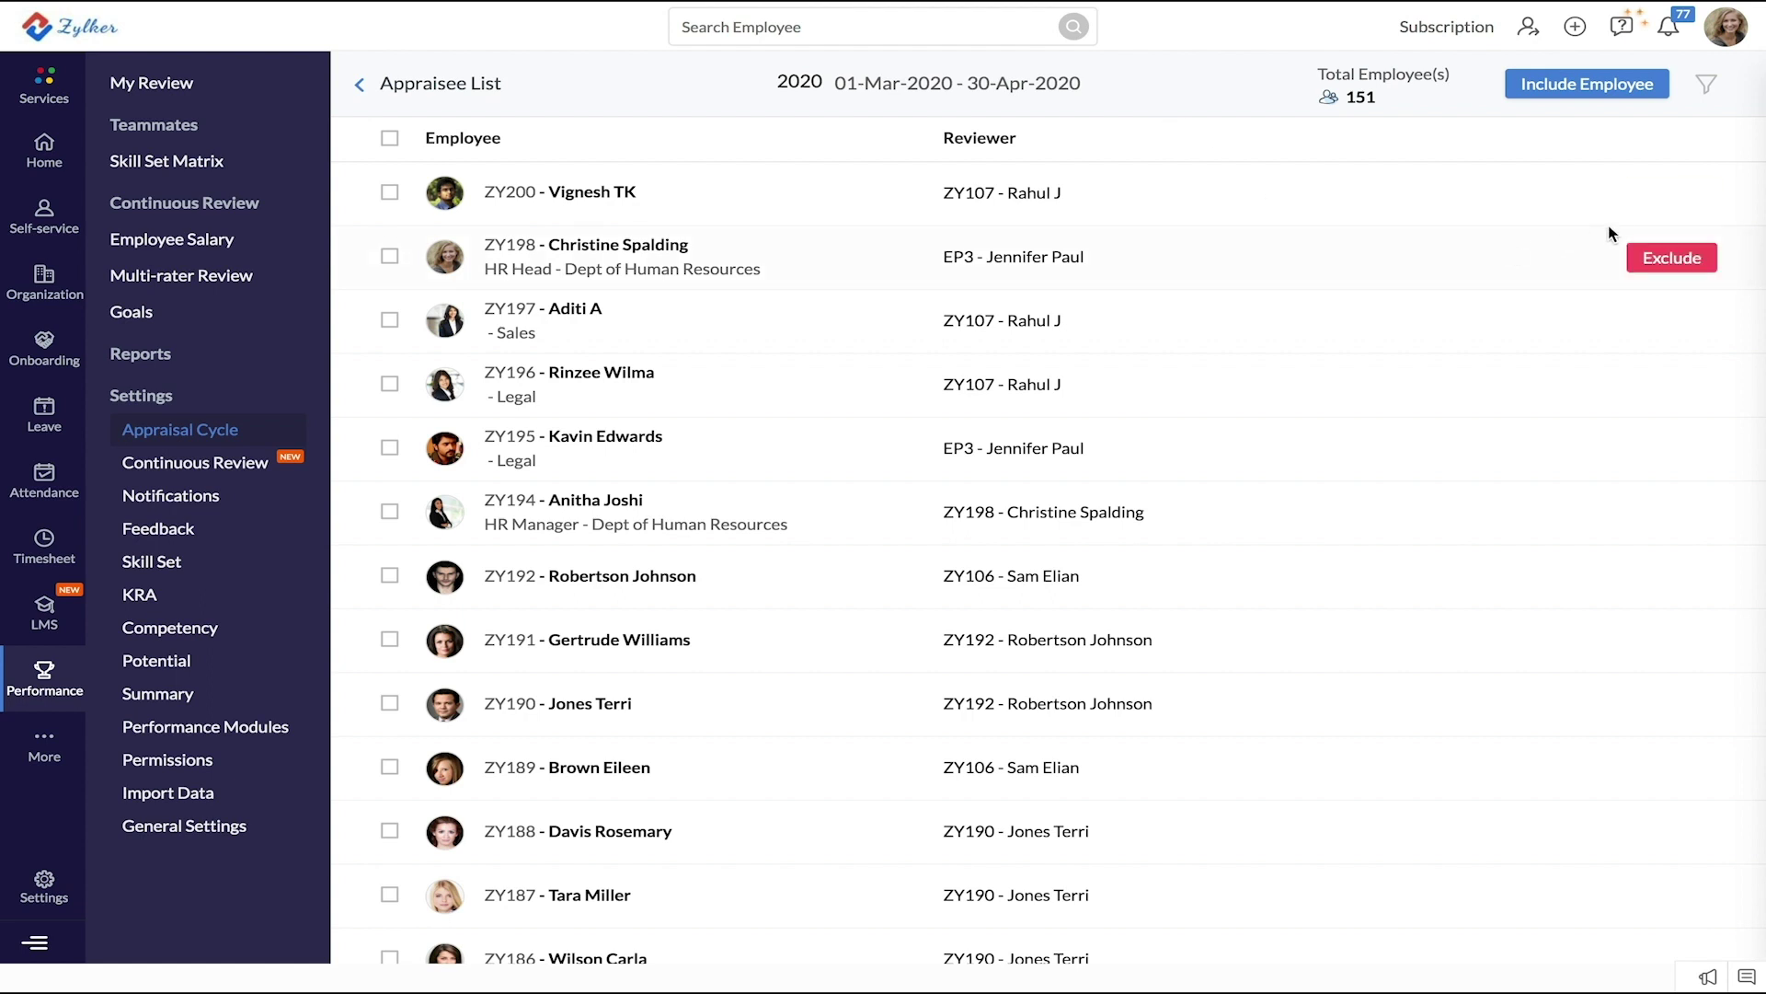
pyautogui.moveTo(1633, 214)
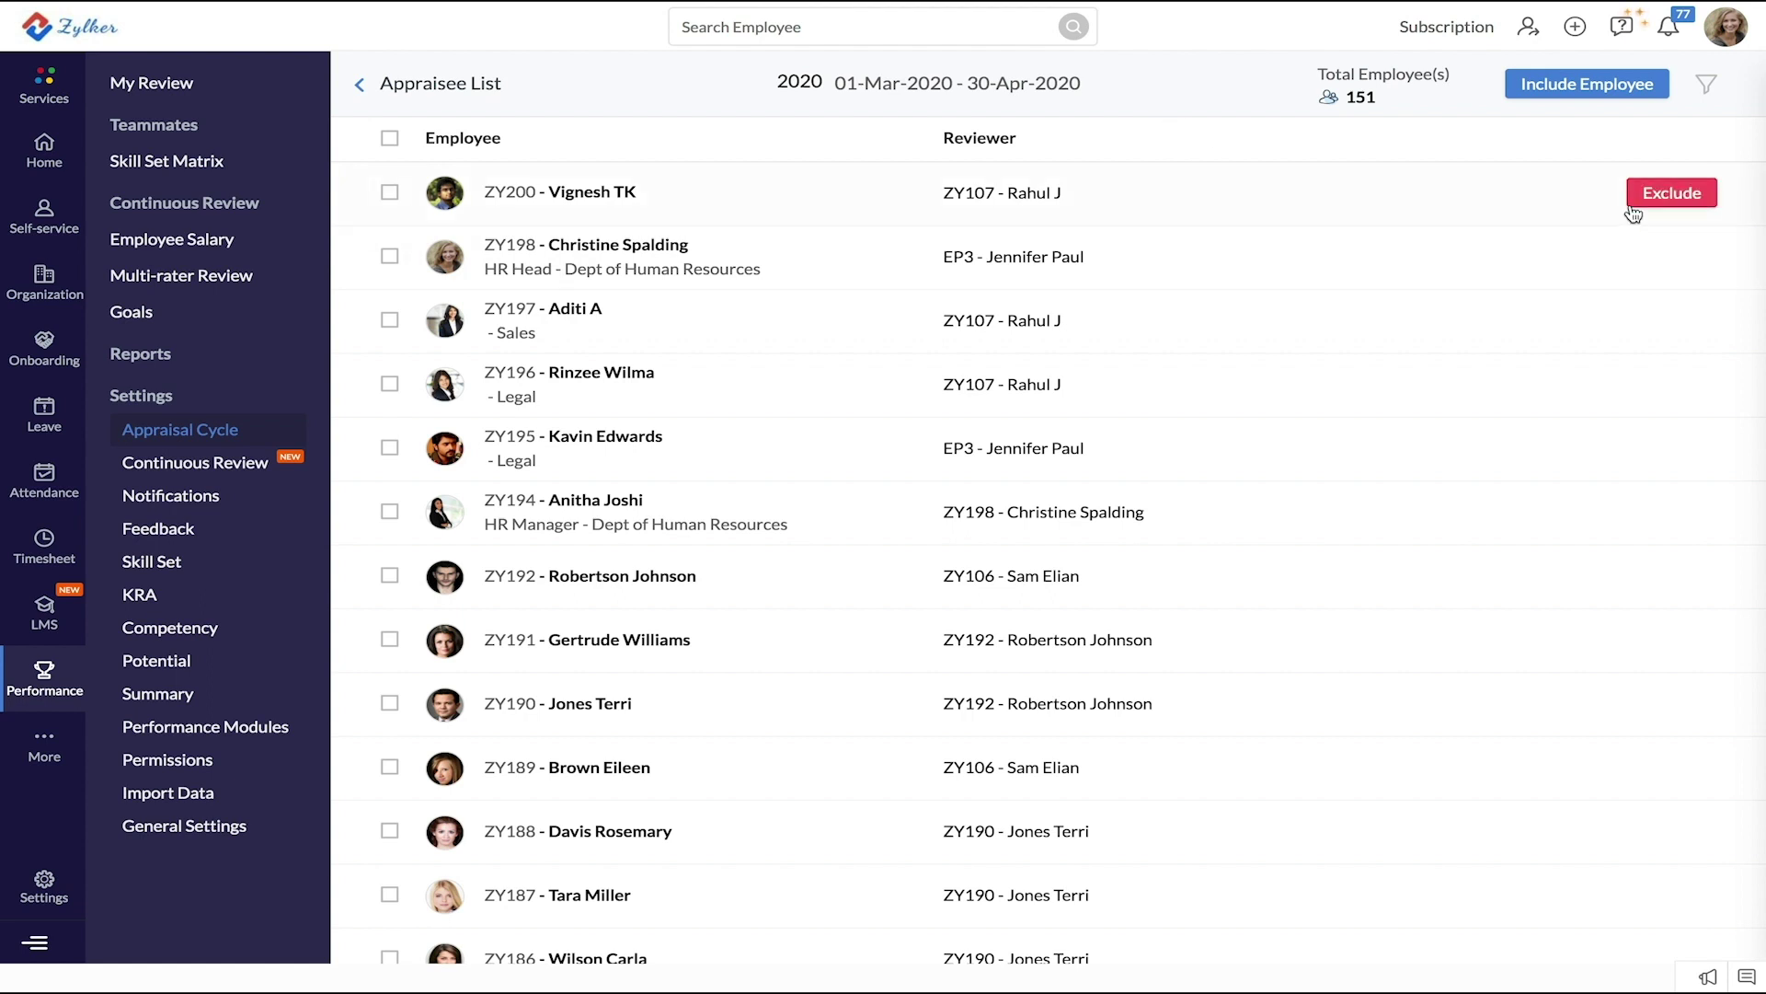
pyautogui.click(360, 84)
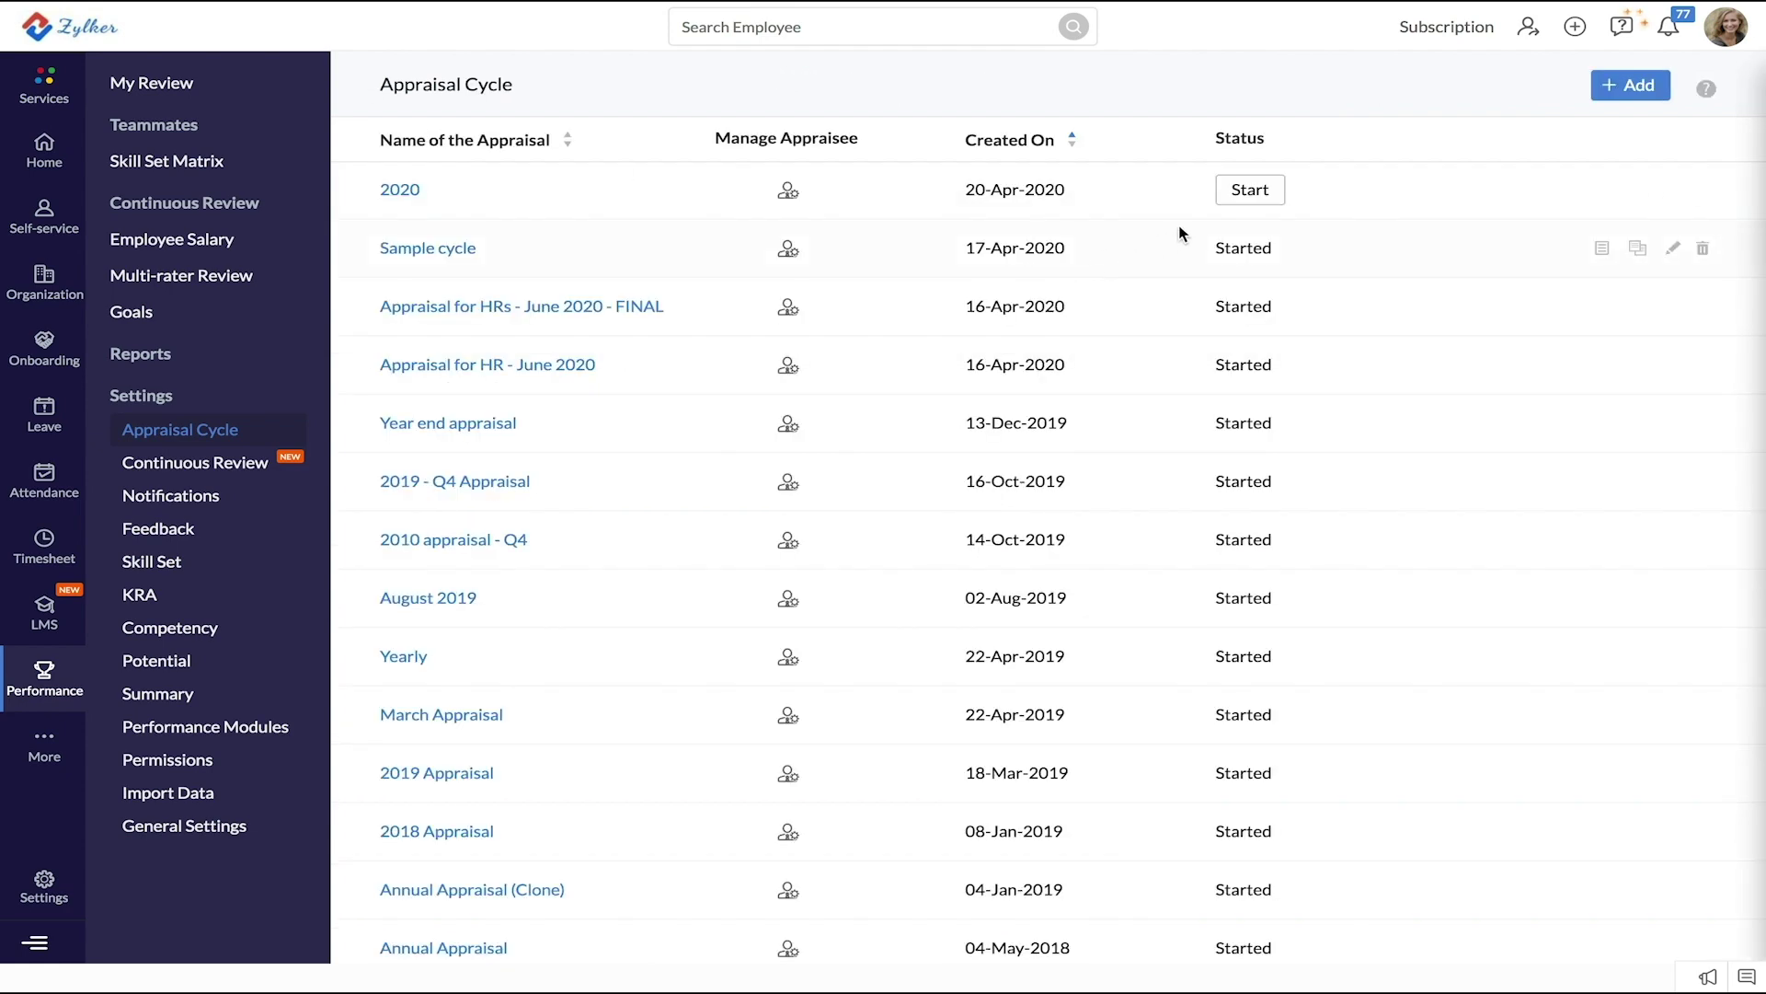